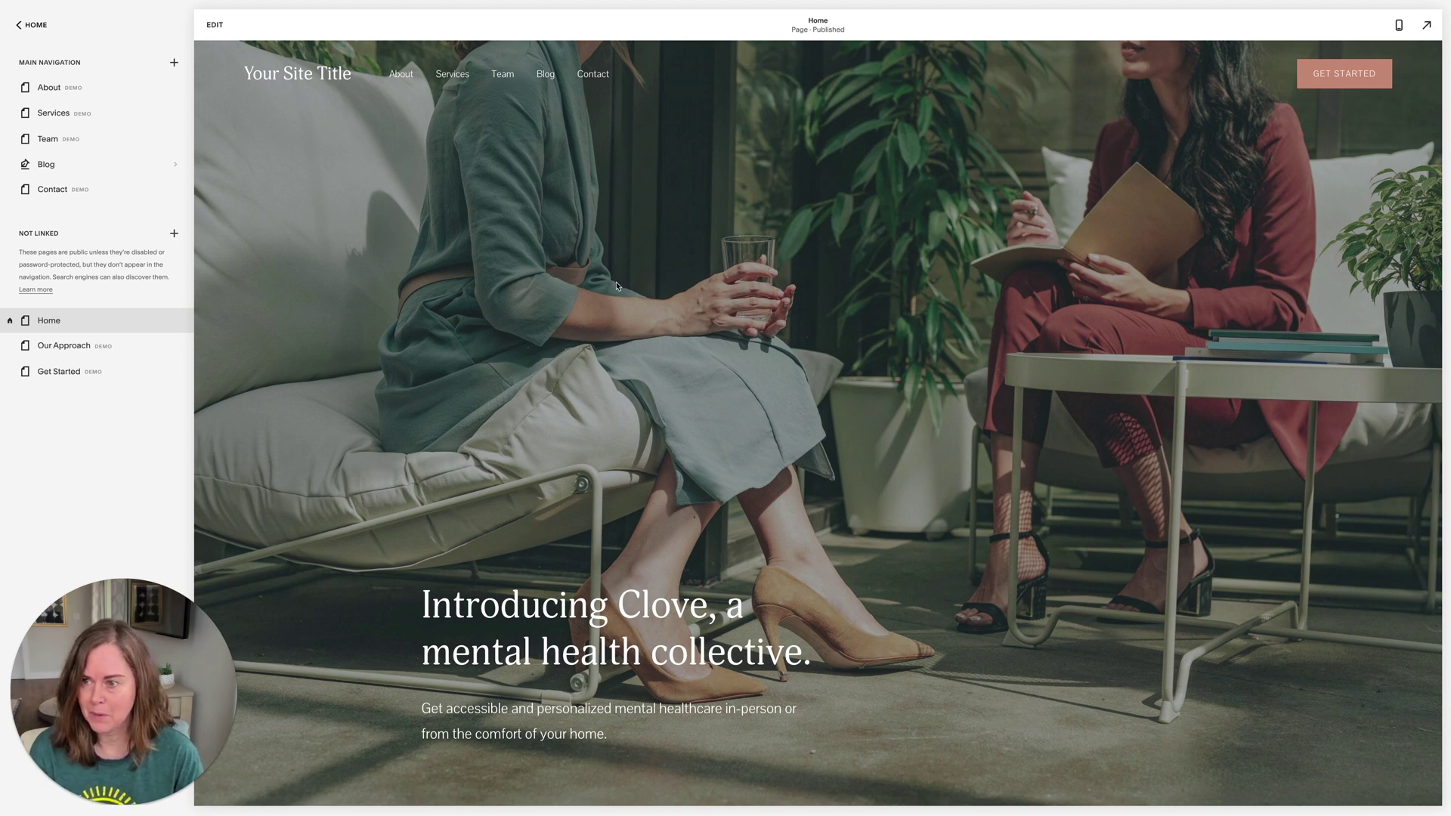
# Step: Go to the Blog page under Main Navigation to list its four demo posts
pyautogui.click(44, 165)
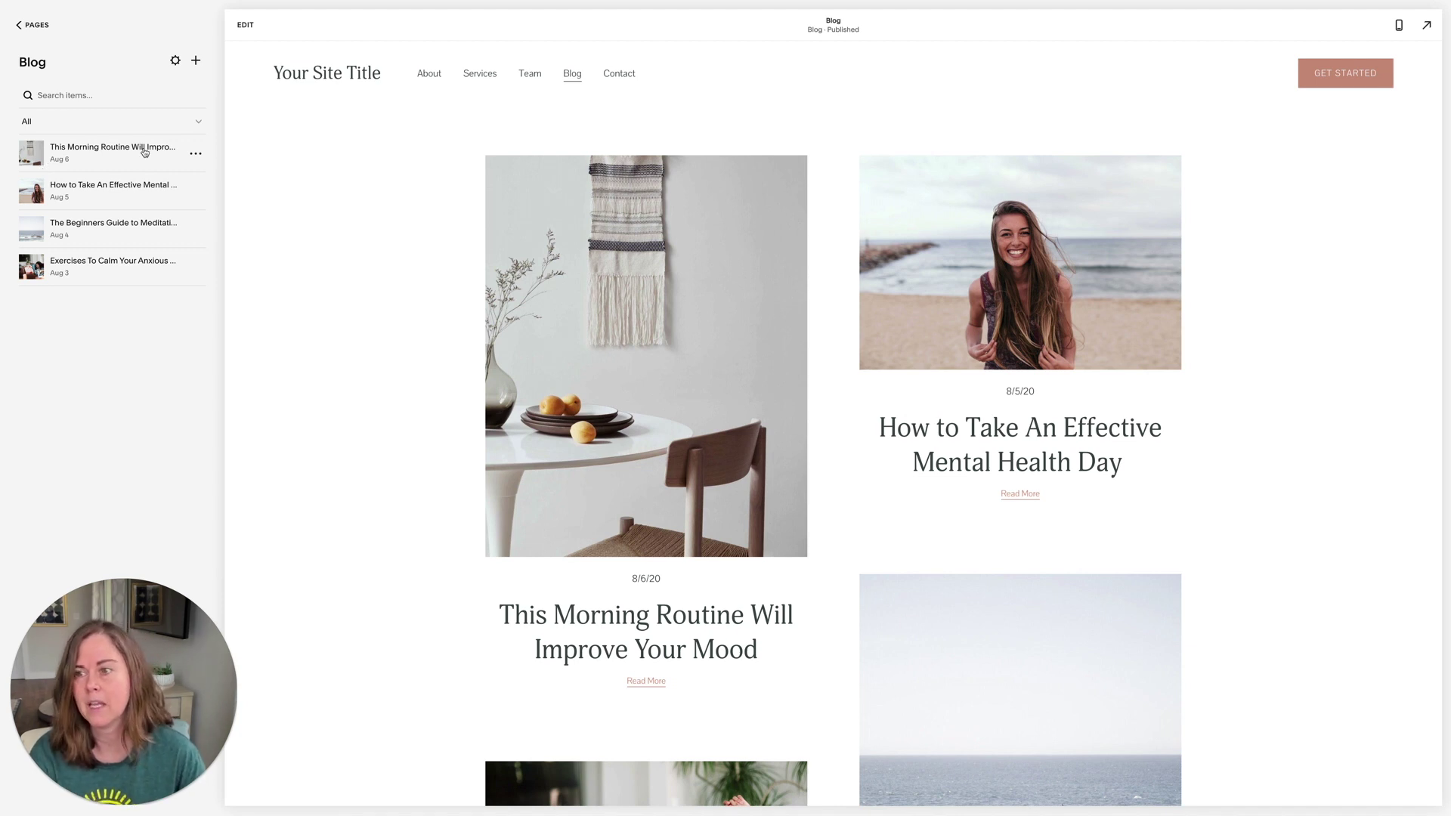
# Step: Start editing the post 'This Morning Routine Will Improve Your Mood'
pyautogui.click(102, 162)
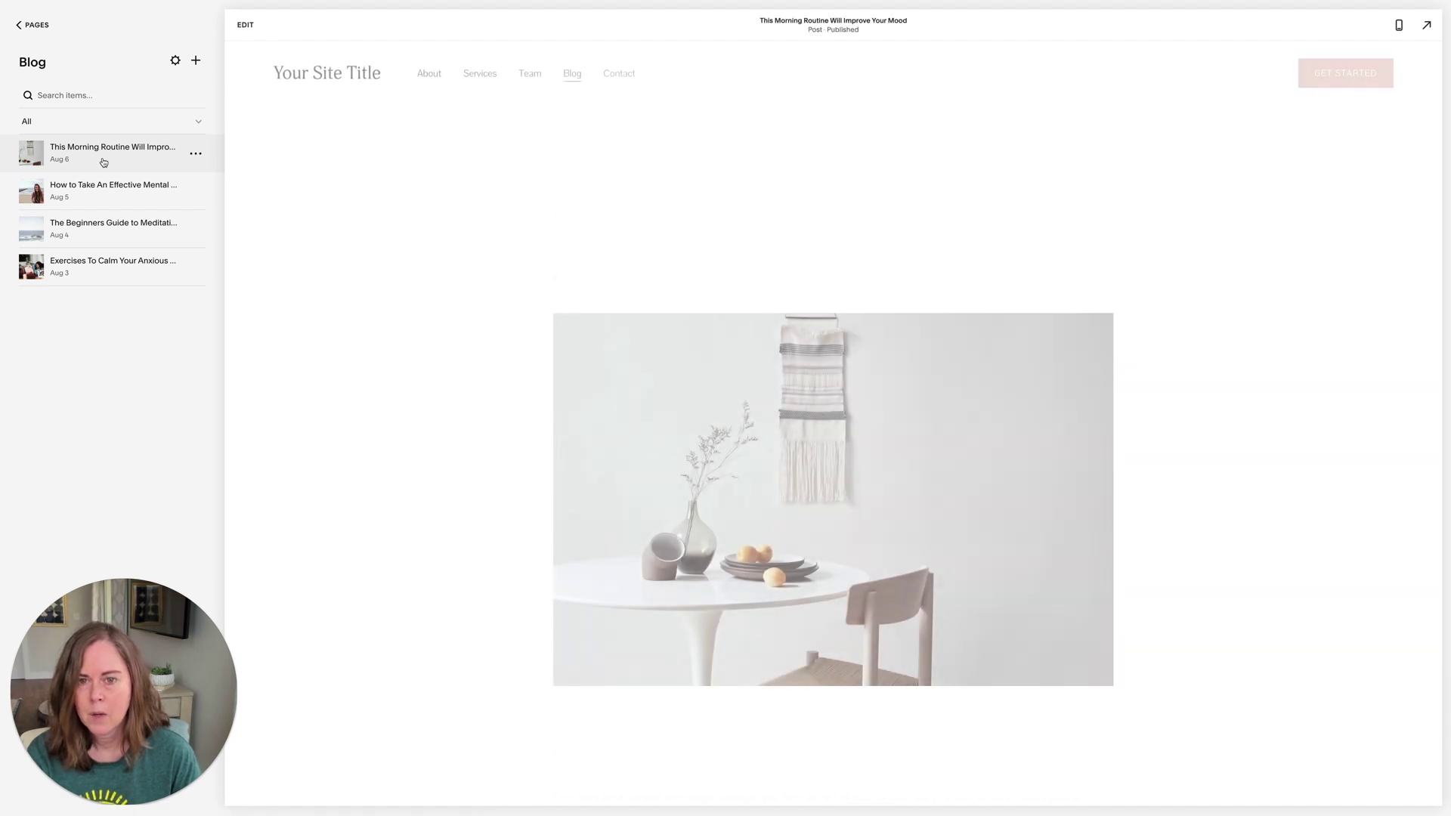
pyautogui.click(243, 27)
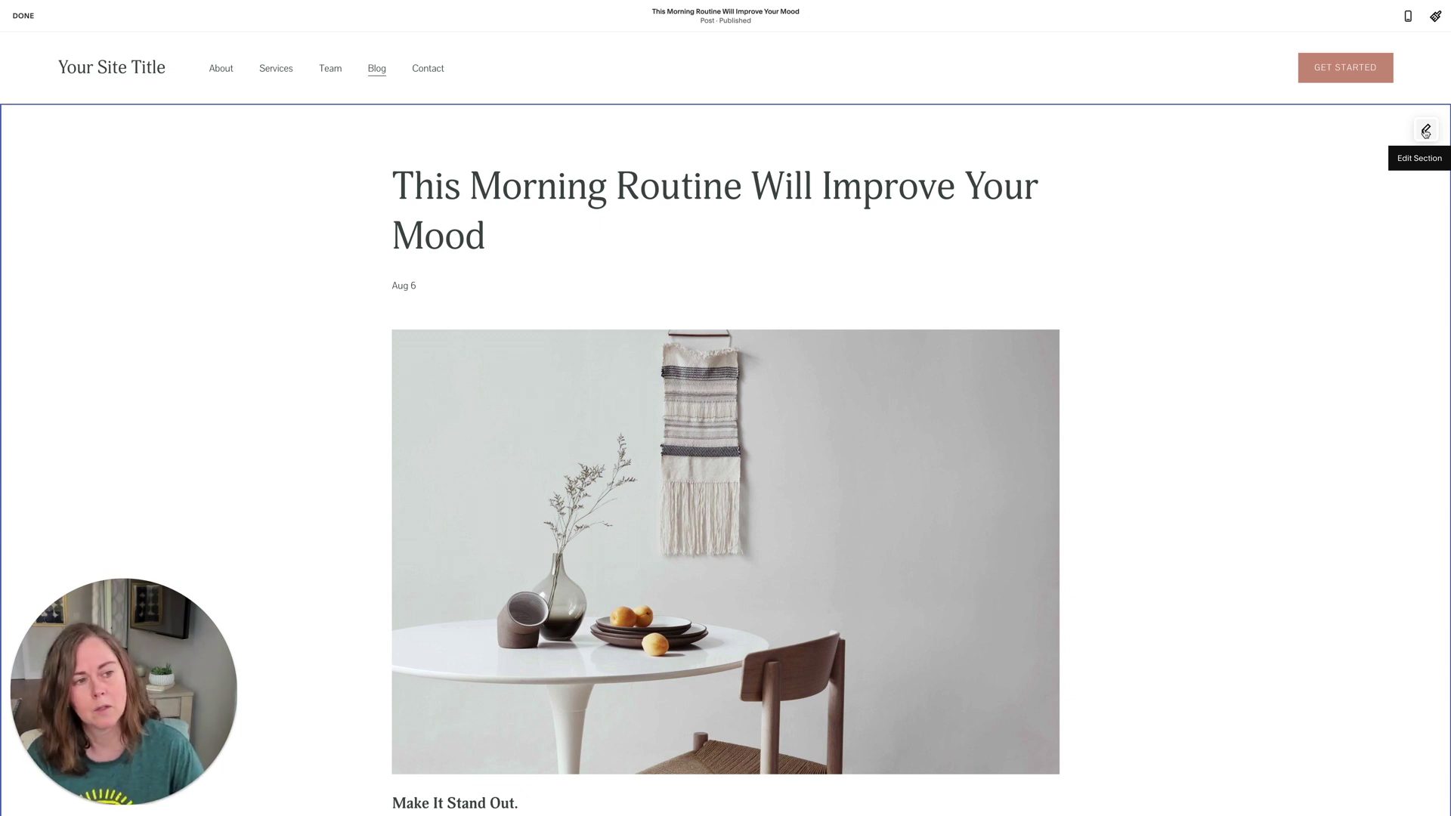
# Step: Bring up the post section's Format settings and look over its layout options
pyautogui.click(1425, 131)
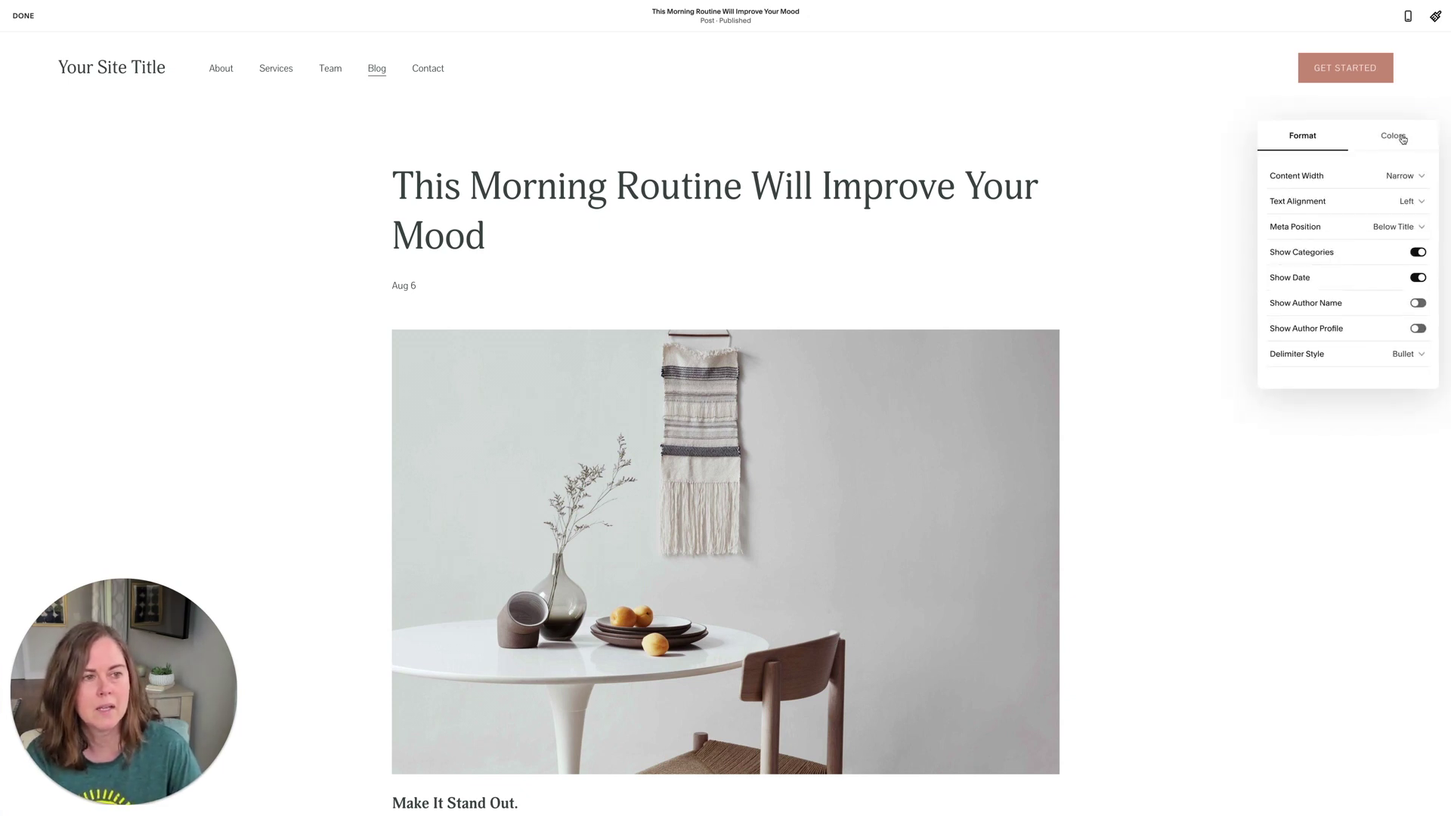
pyautogui.scroll(-3, 1127, 212)
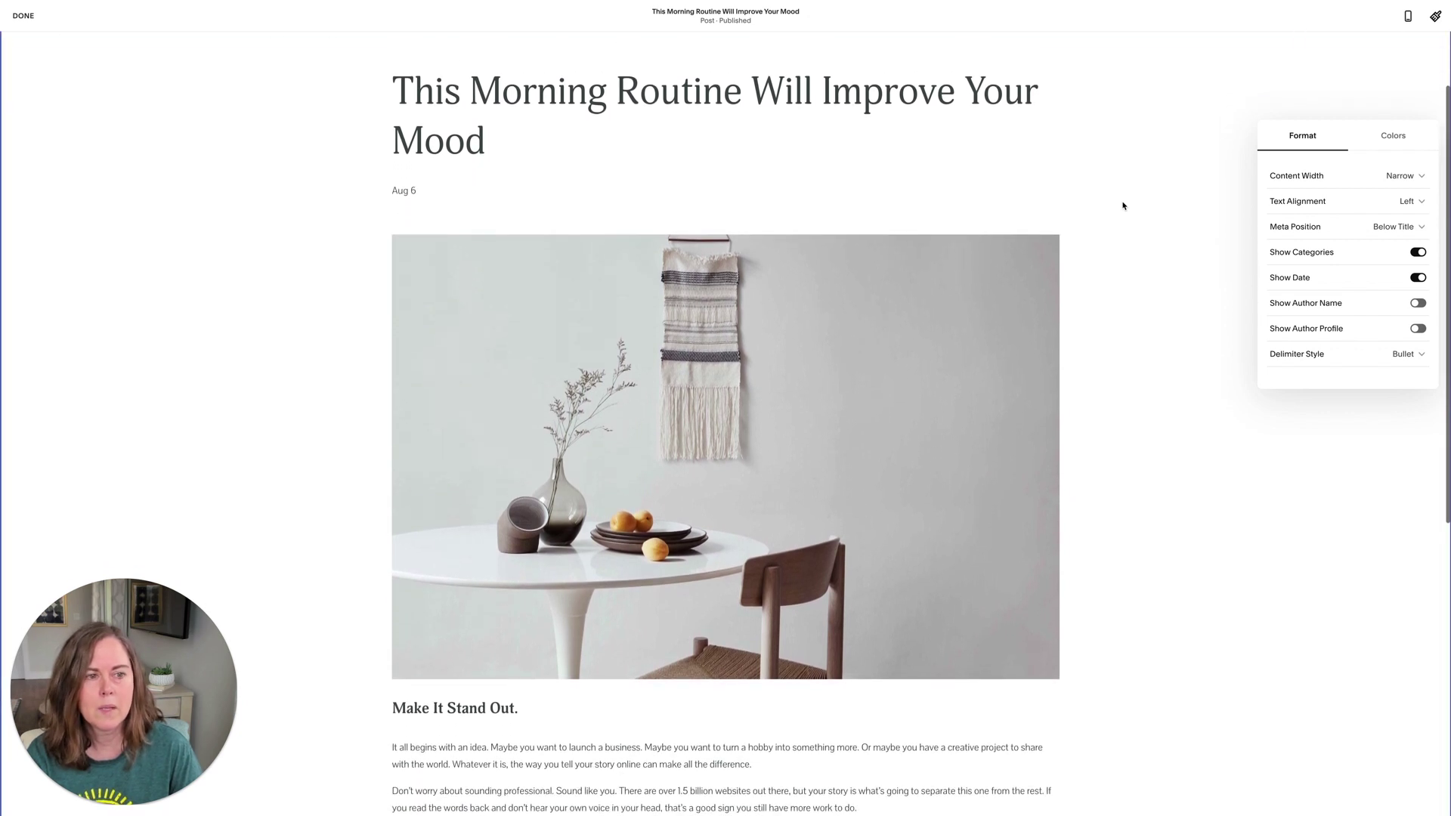
pyautogui.scroll(1, 1209, 197)
pyautogui.scroll(-4, 978, 263)
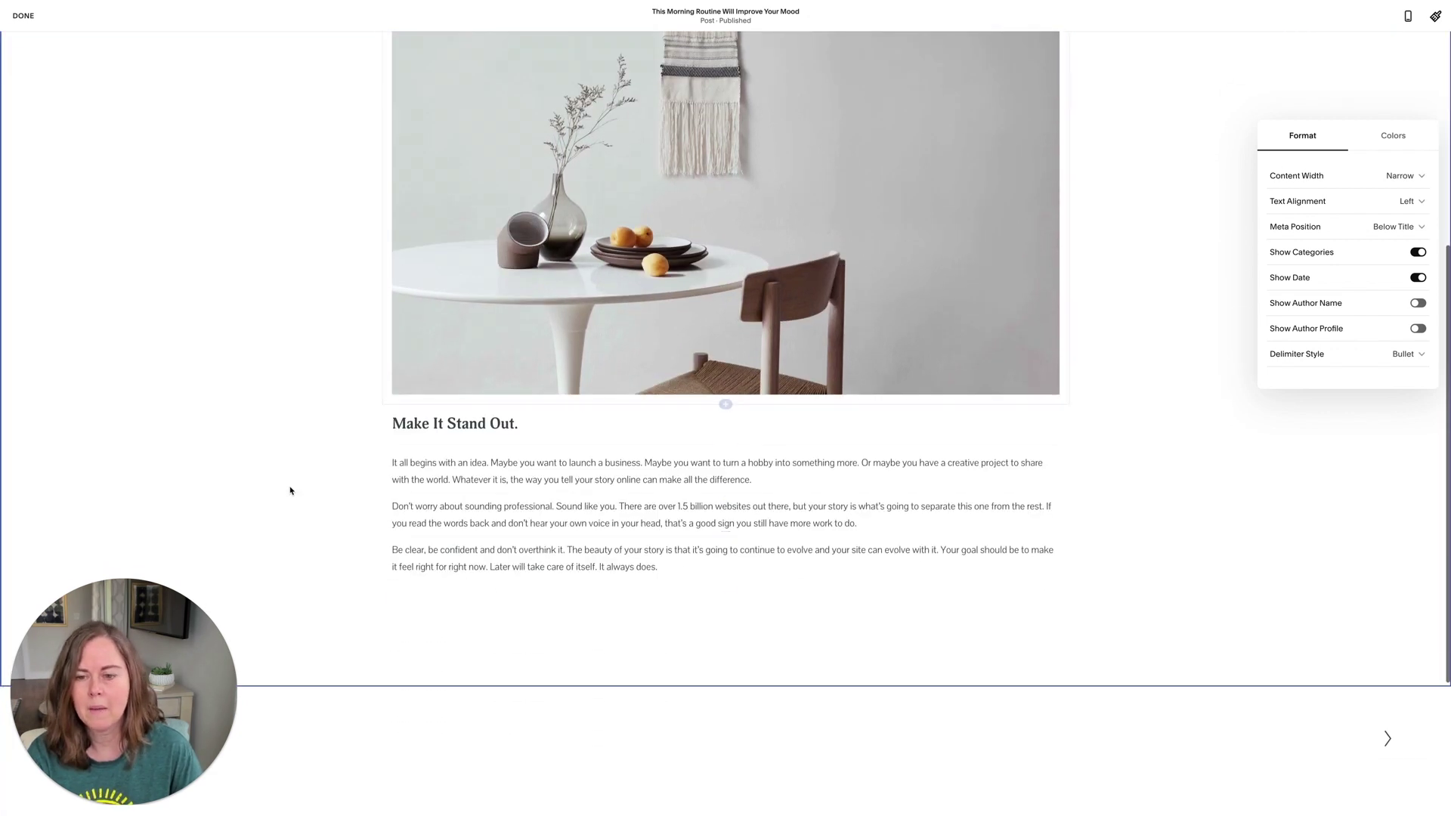
pyautogui.scroll(4, 926, 249)
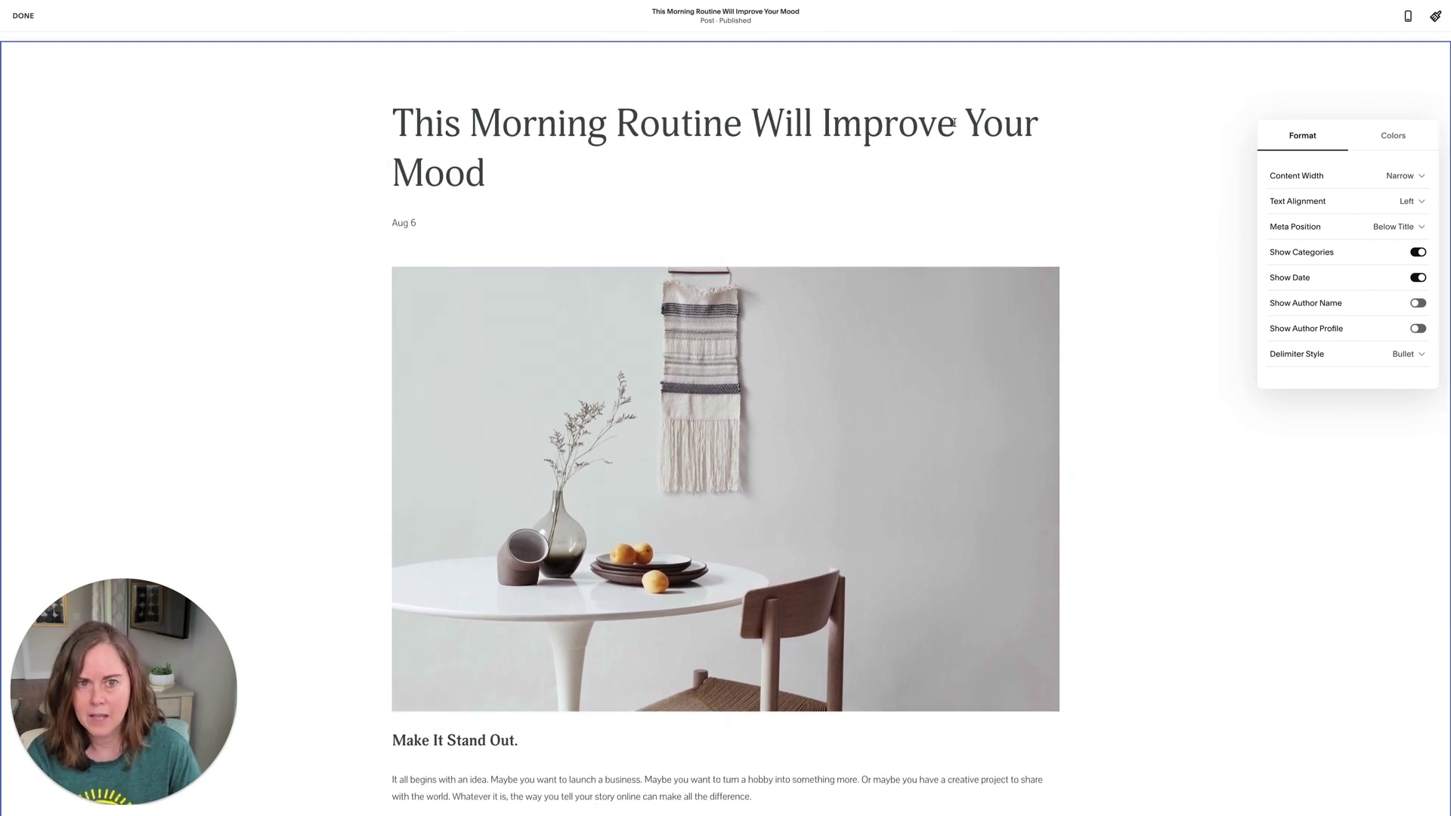
pyautogui.click(1275, 179)
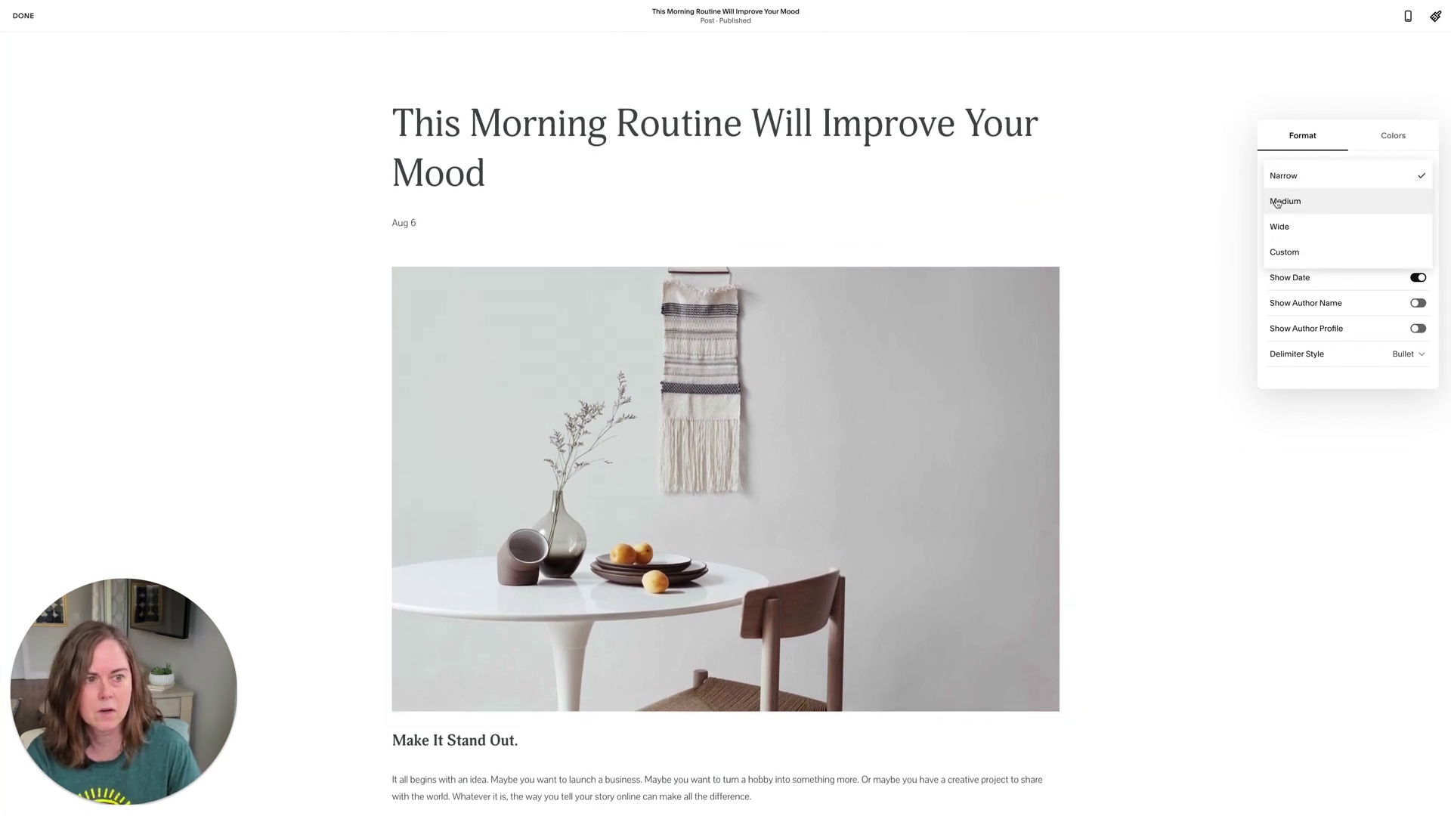
pyautogui.click(1285, 201)
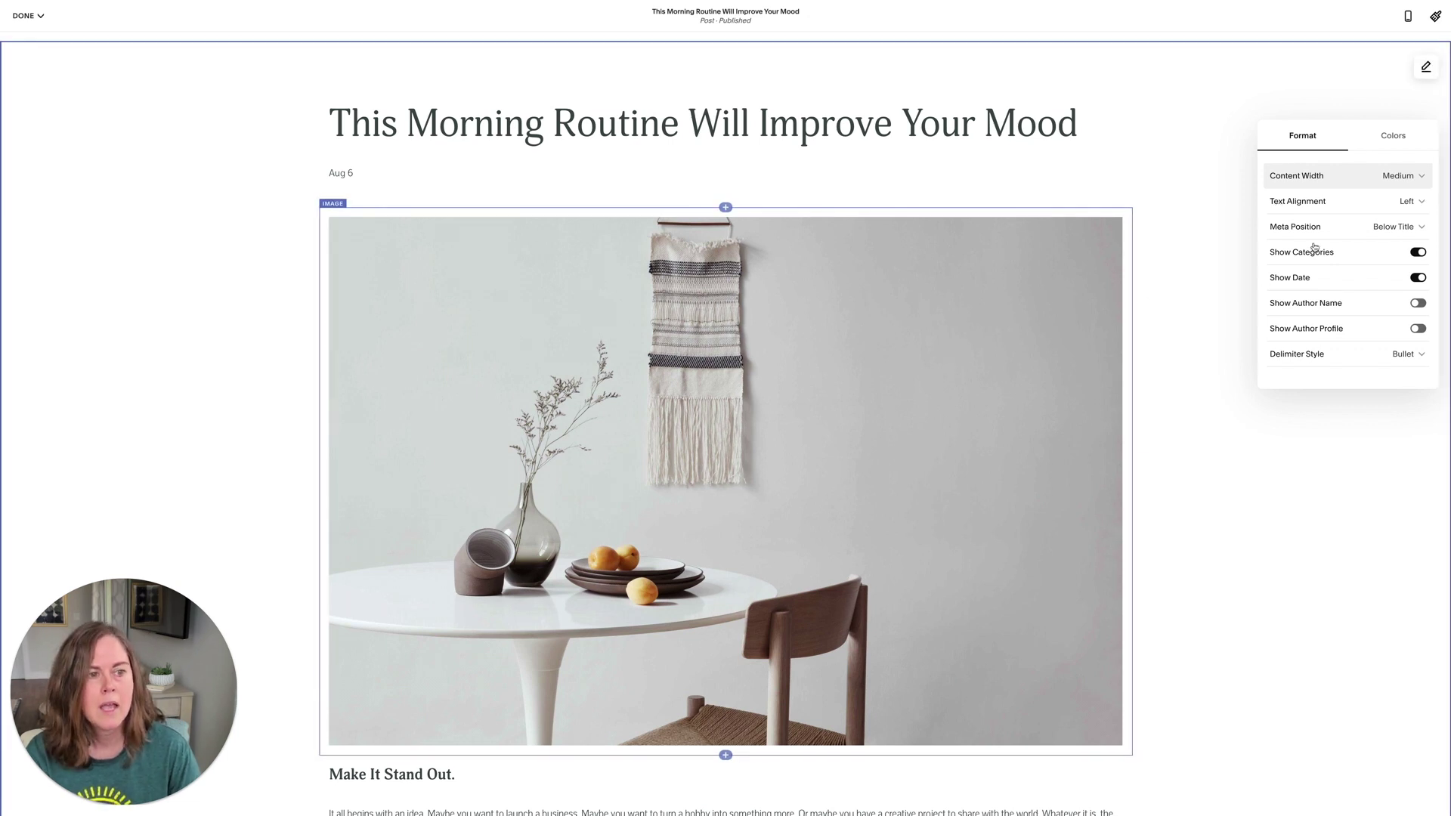
pyautogui.click(1403, 178)
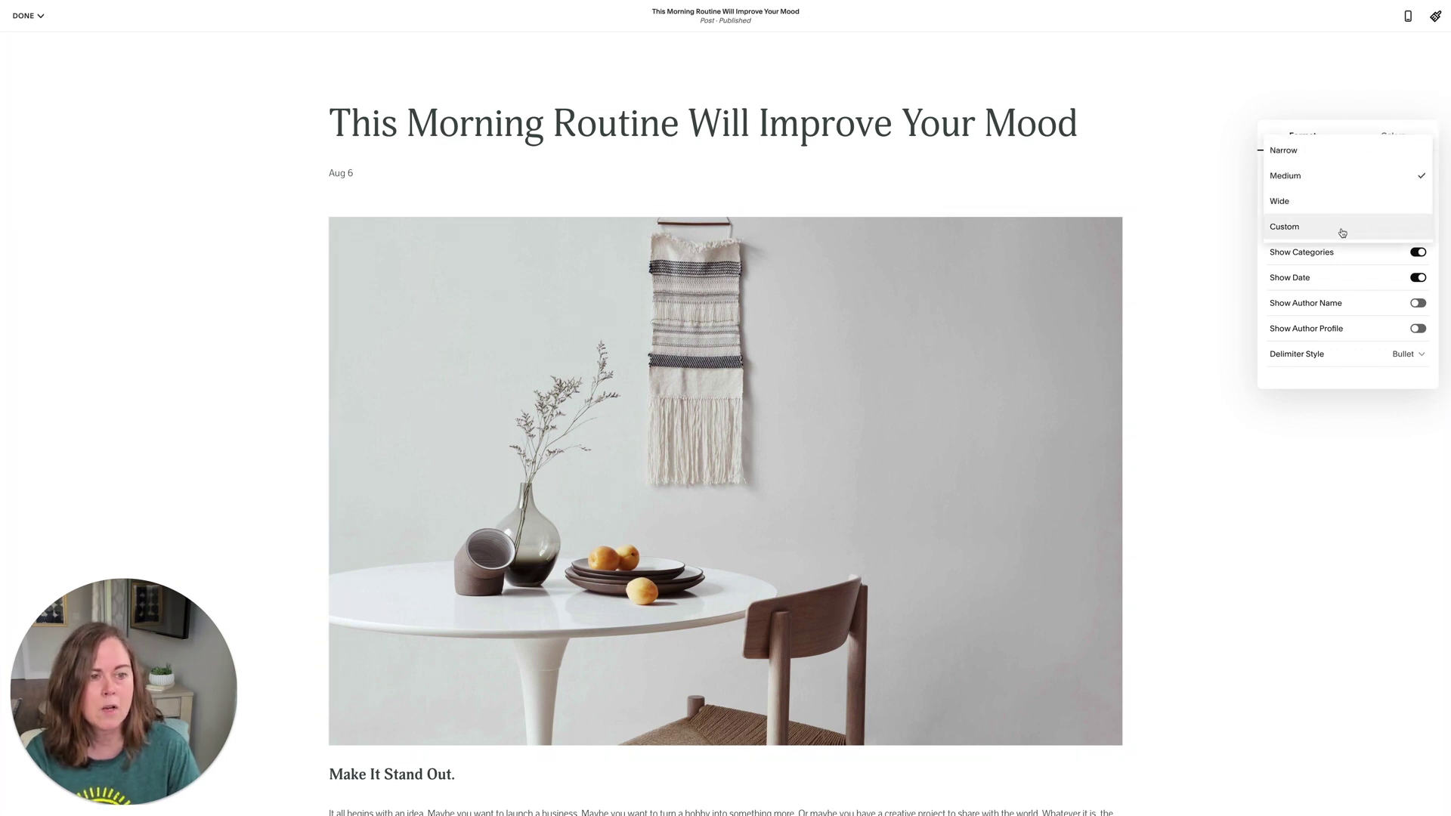
pyautogui.click(1331, 149)
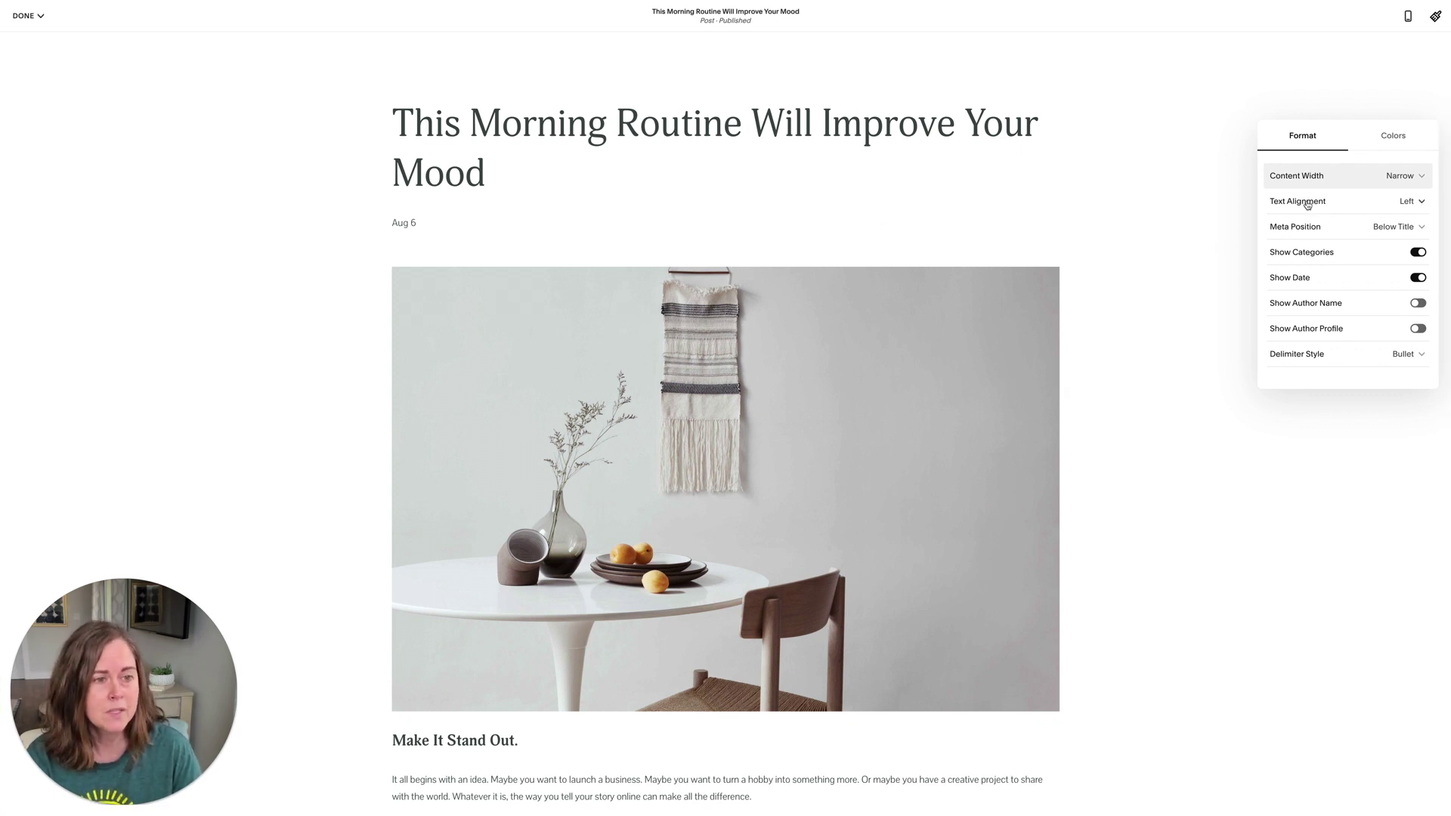
pyautogui.scroll(-2, 1267, 198)
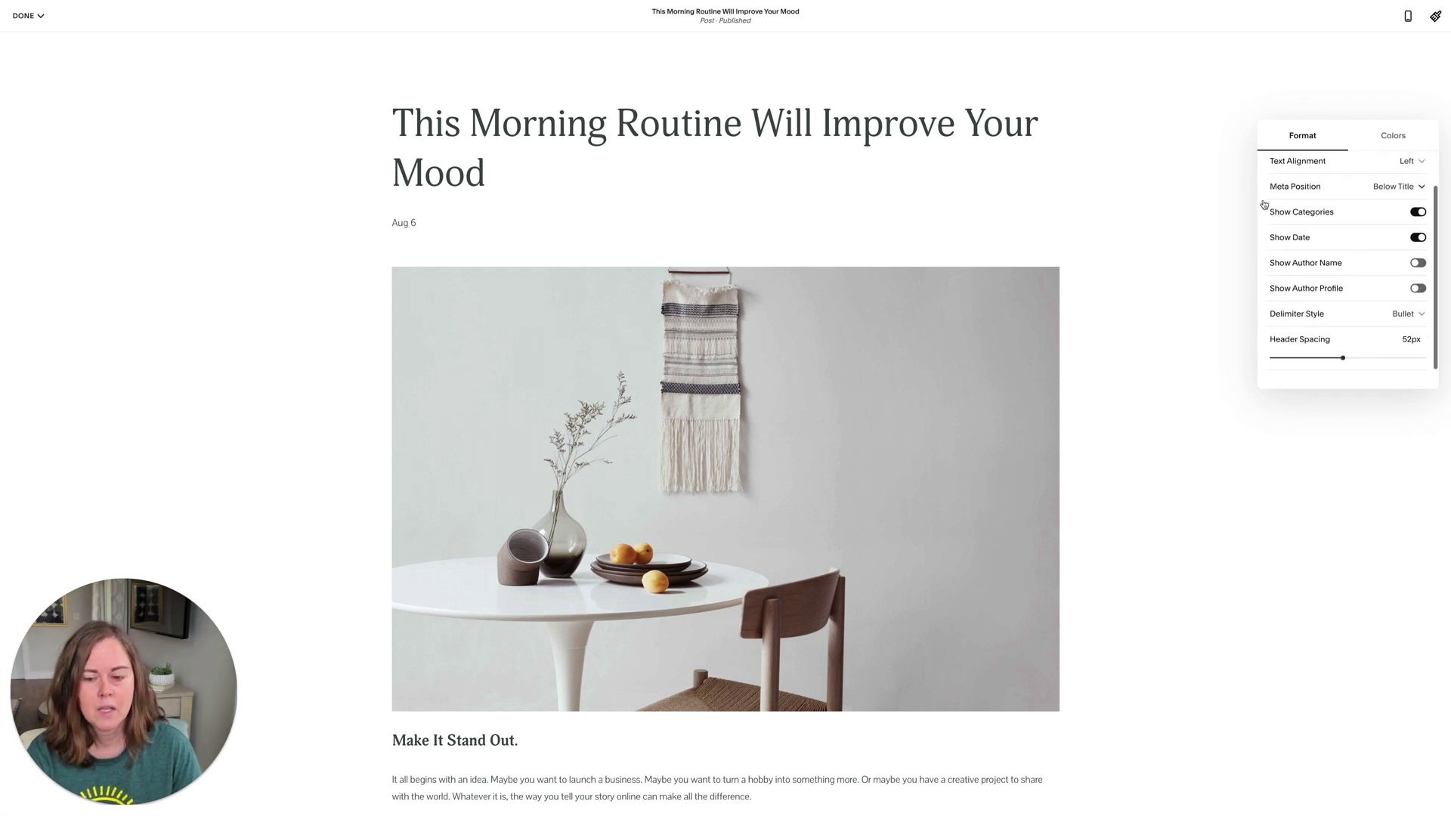
pyautogui.click(1293, 162)
pyautogui.click(1293, 184)
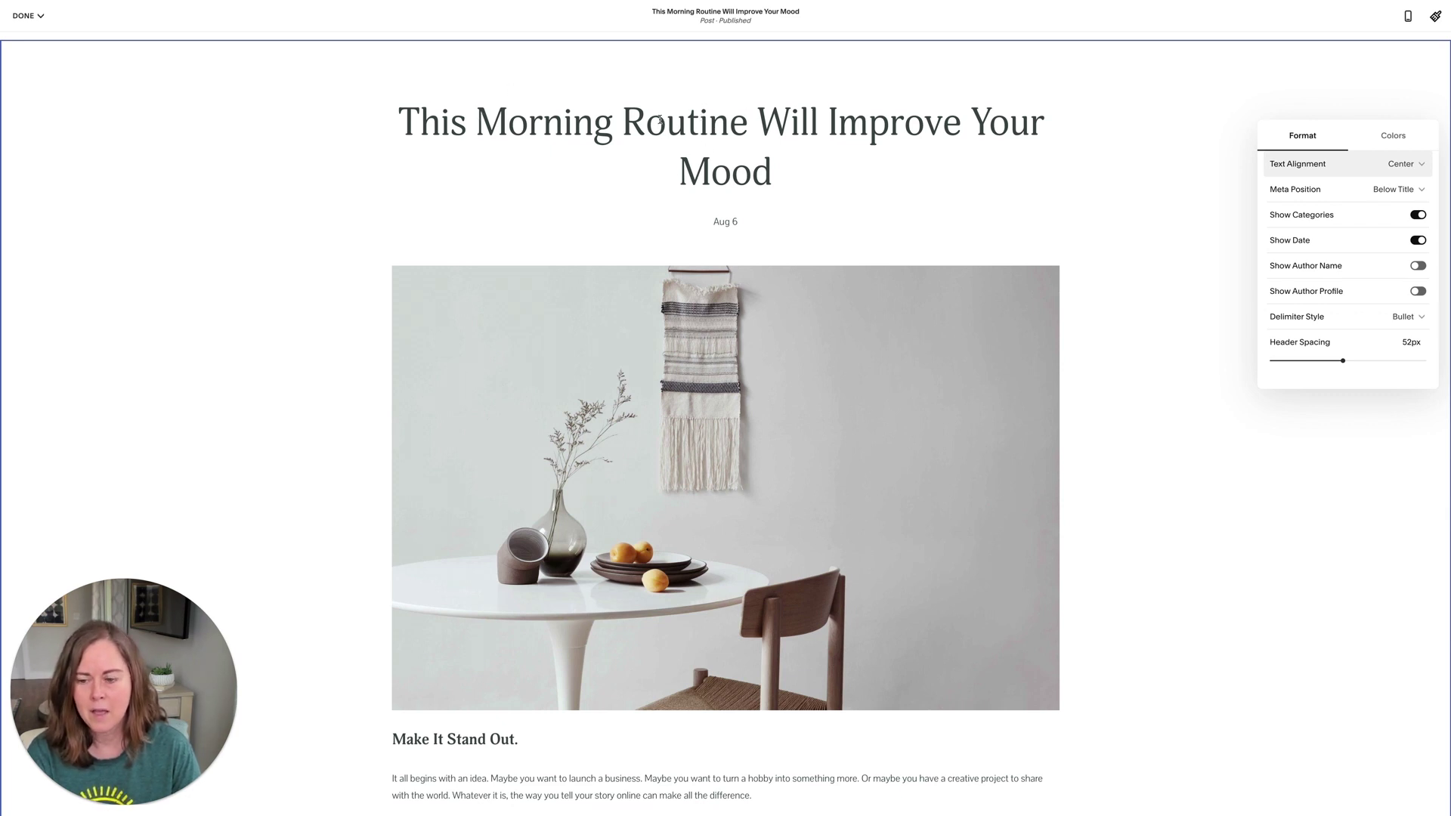
pyautogui.scroll(1, 801, 151)
pyautogui.click(1277, 168)
pyautogui.click(1277, 140)
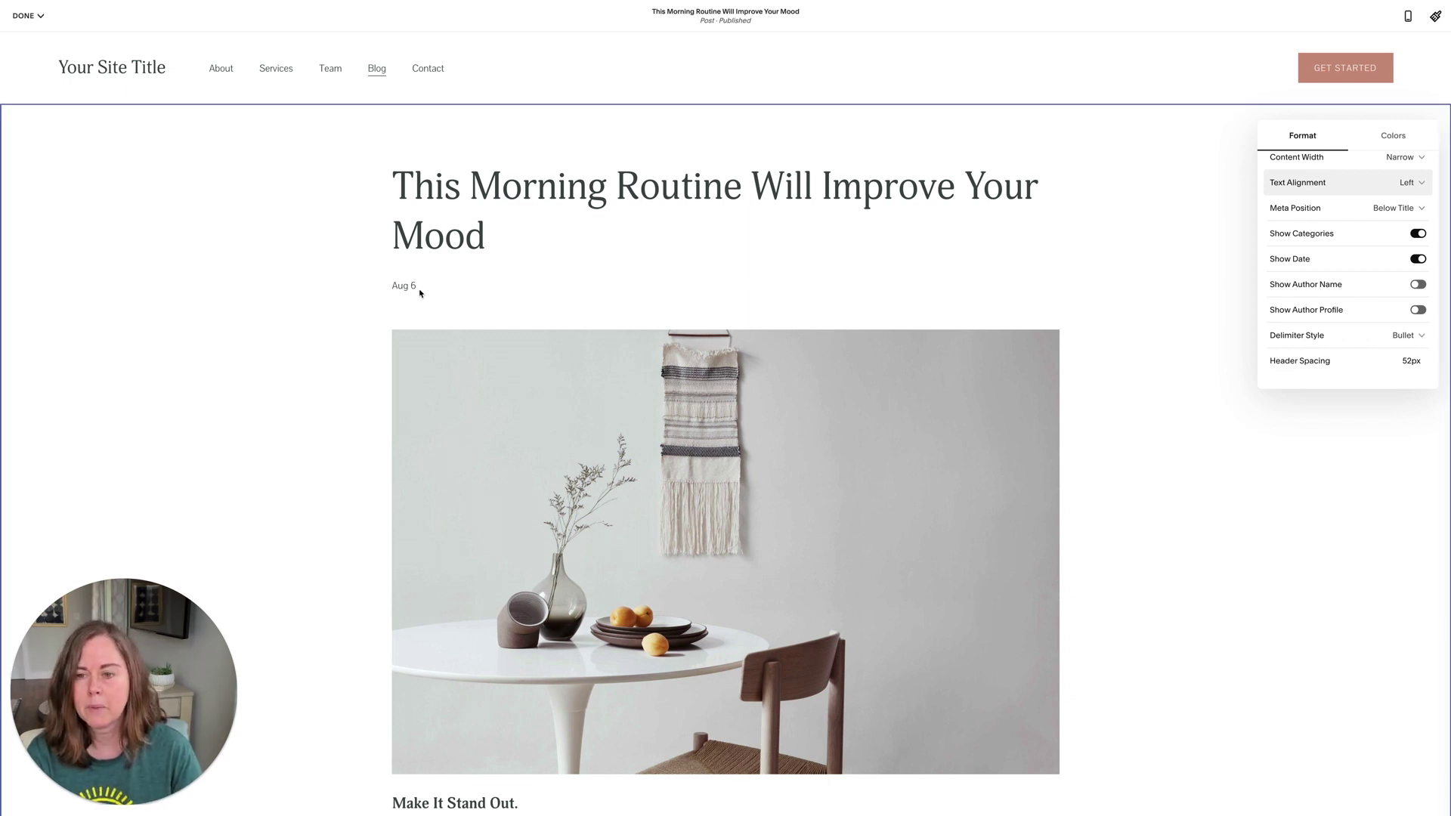
# Step: Set Meta Position to Above Title, with Show Categories and Show Date left on
pyautogui.click(1327, 209)
pyautogui.click(1323, 187)
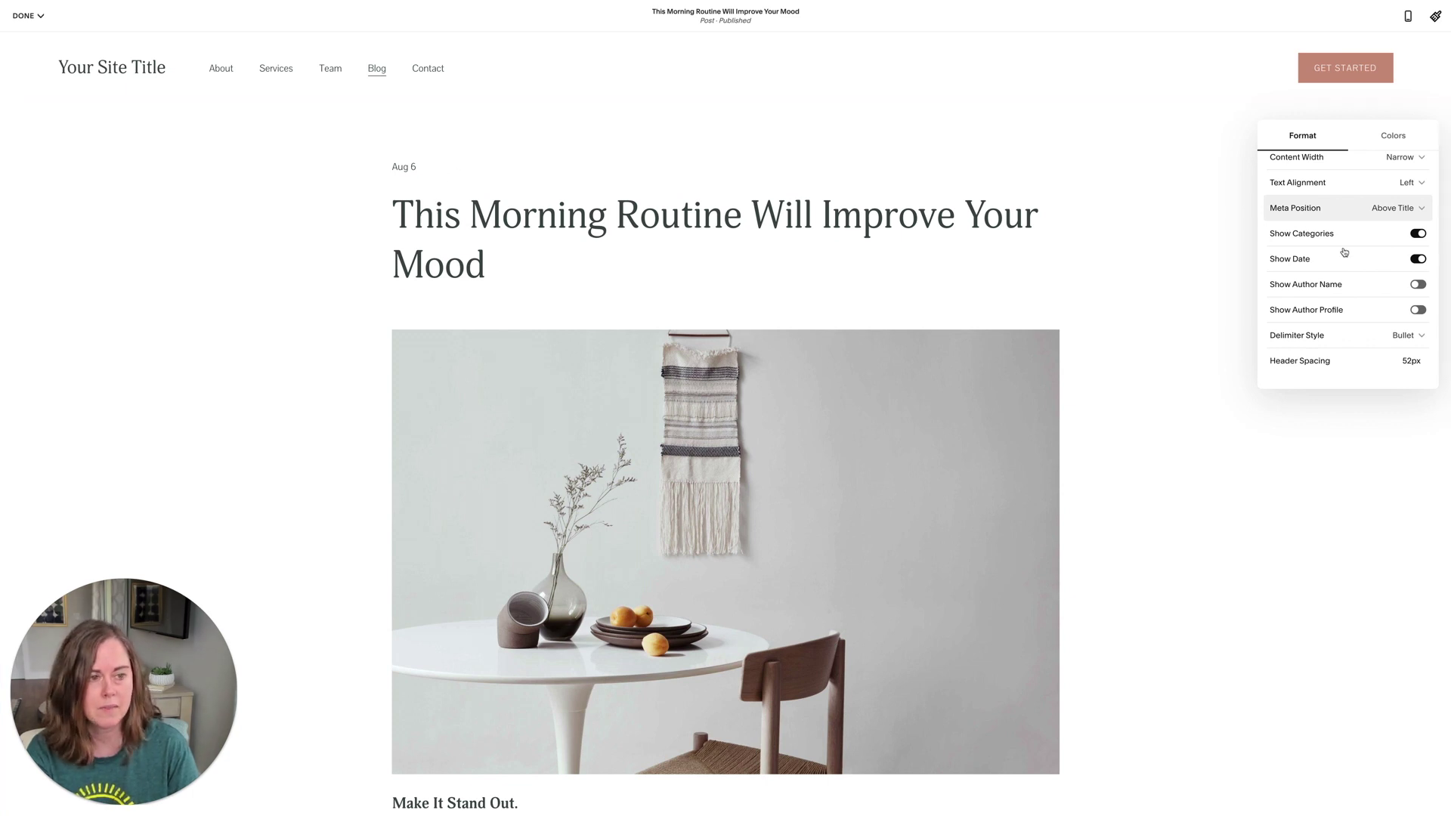
pyautogui.click(1417, 233)
pyautogui.click(1415, 259)
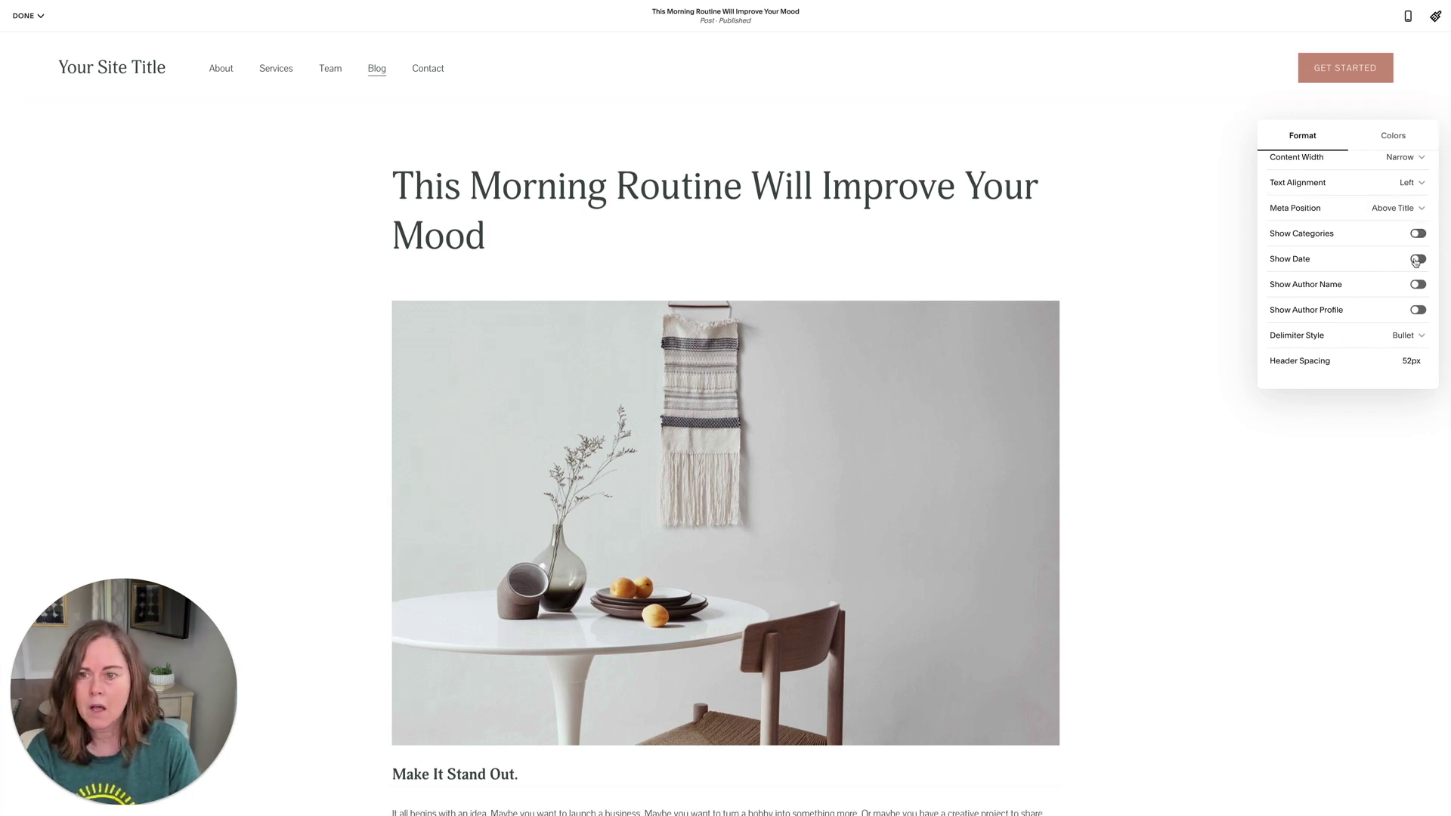
pyautogui.click(1416, 259)
pyautogui.click(1419, 234)
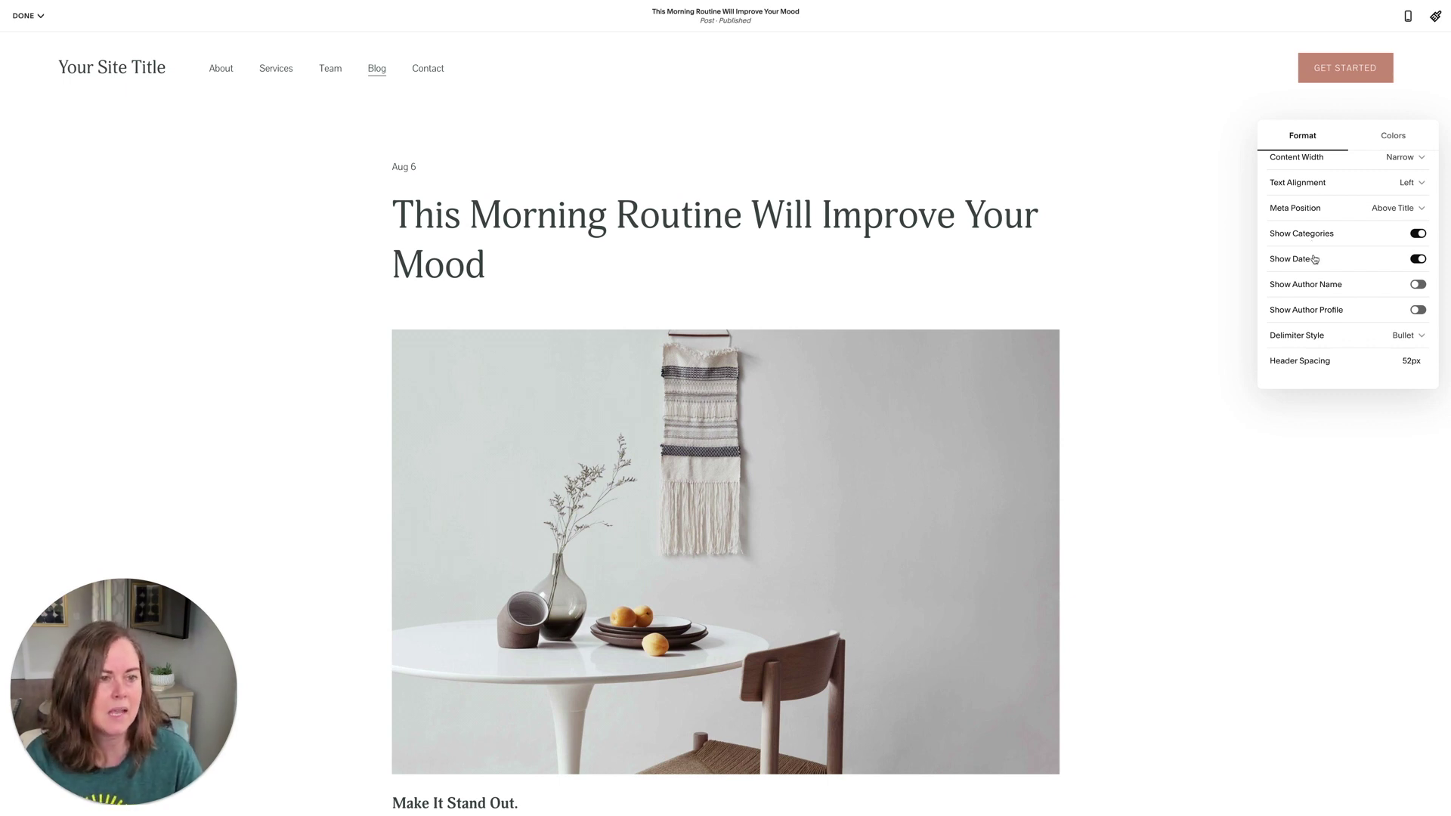
# Step: Turn on Show Author Name so the byline follows the Aug 6 date
pyautogui.scroll(-1, 1389, 265)
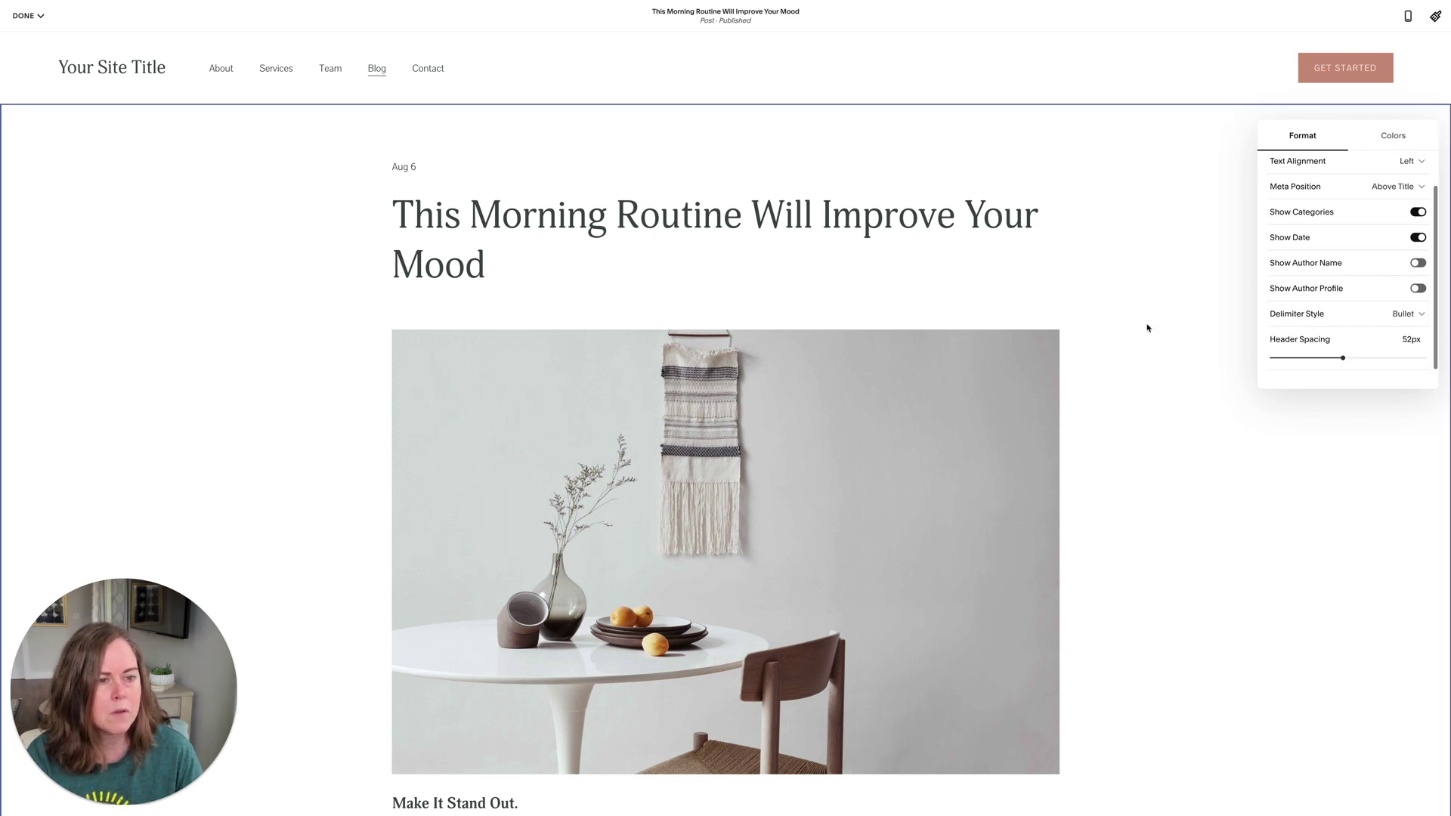
pyautogui.scroll(-5, 1179, 318)
pyautogui.scroll(-5, 1022, 244)
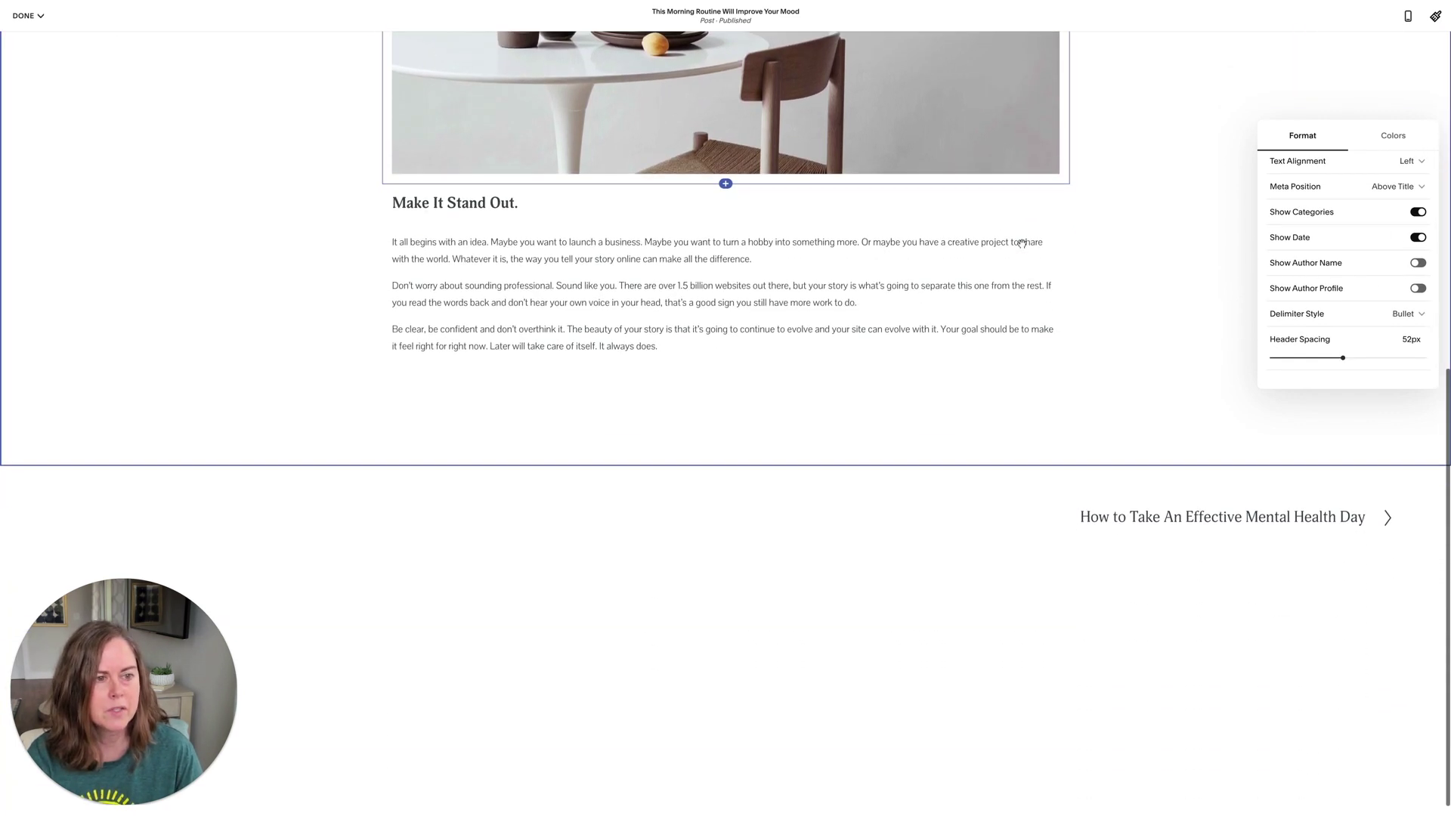
pyautogui.click(1418, 263)
pyautogui.click(1416, 288)
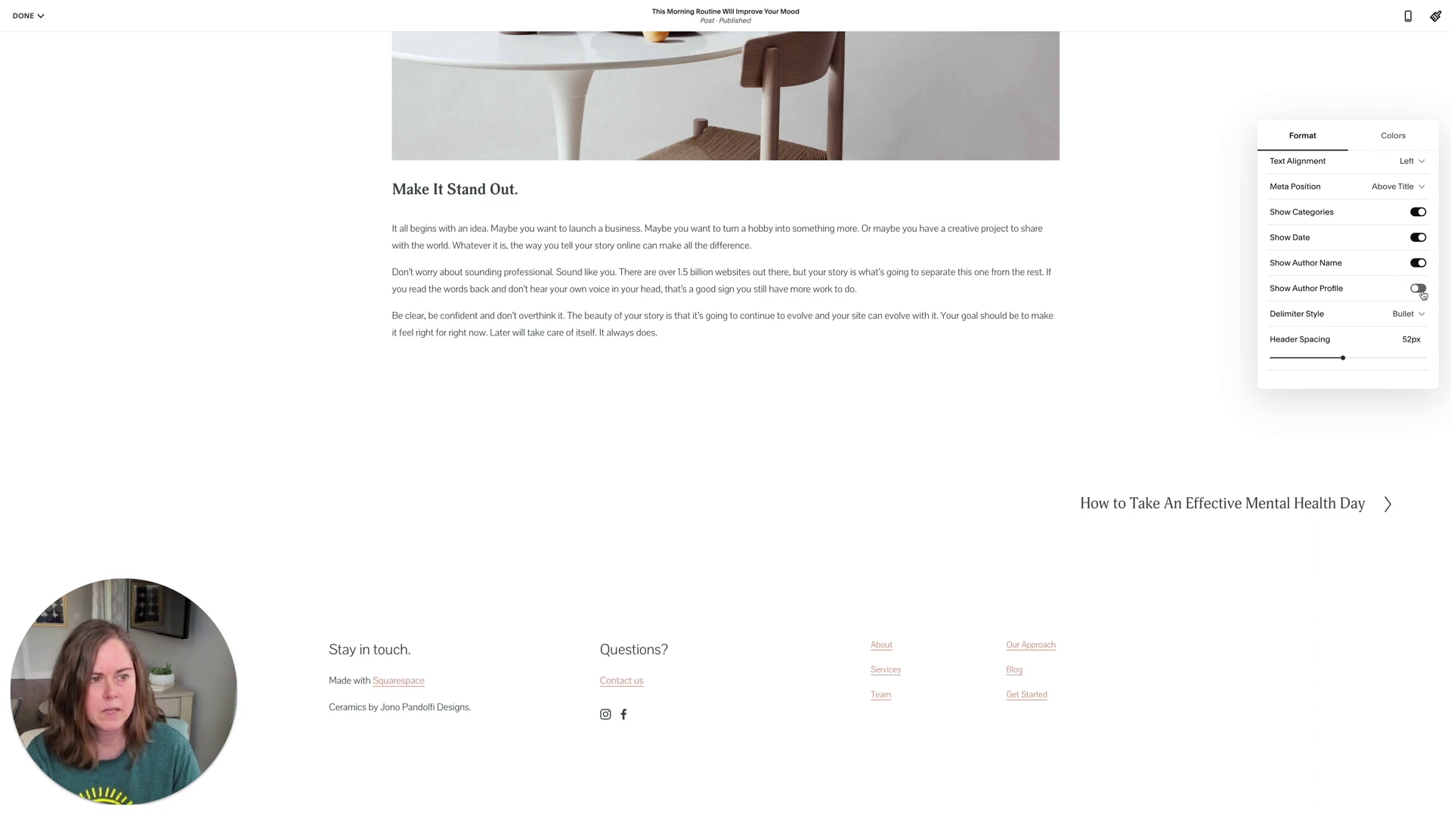
pyautogui.click(1417, 263)
pyautogui.scroll(6, 975, 307)
pyautogui.scroll(3, 975, 306)
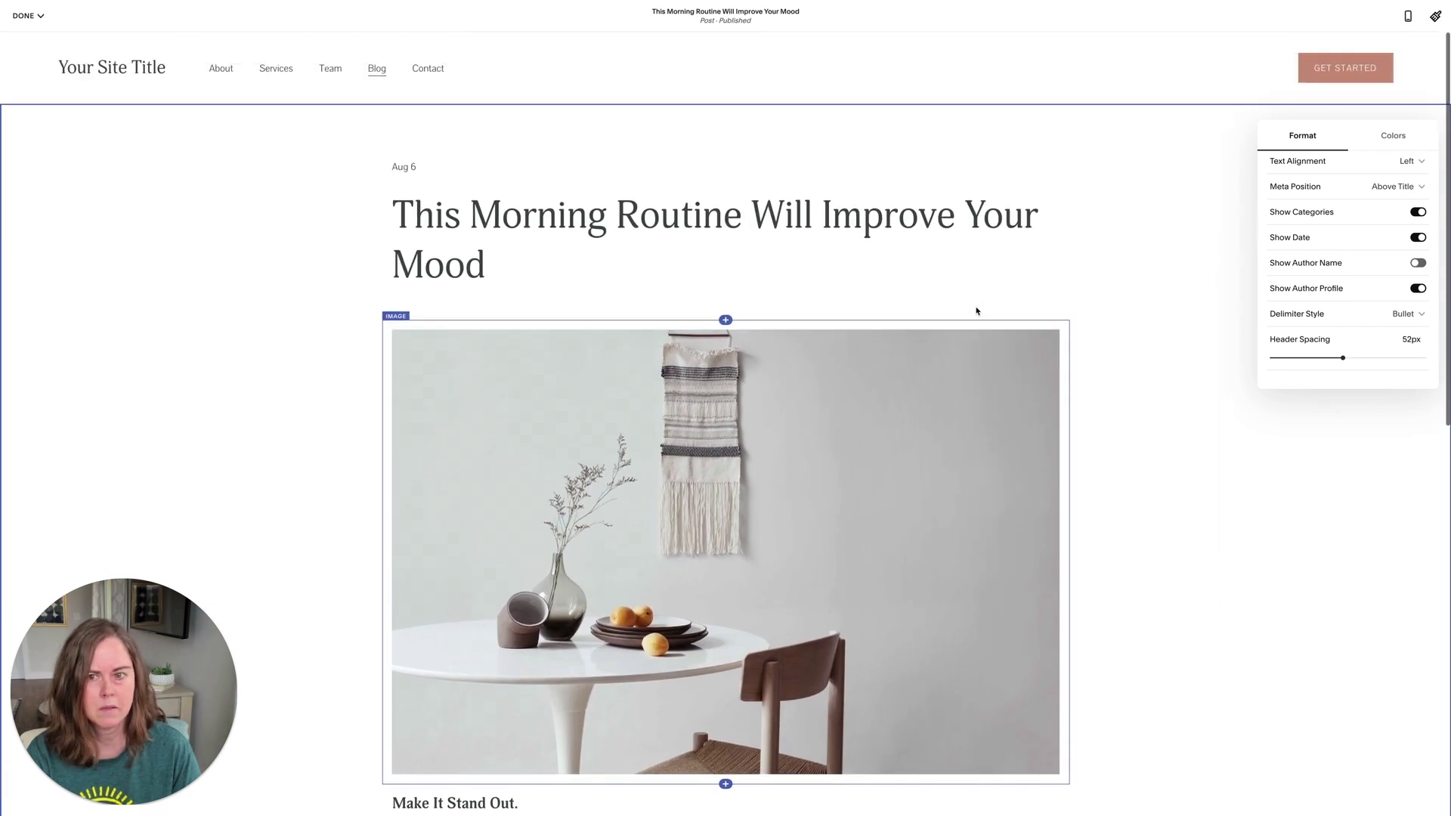
pyautogui.click(1418, 263)
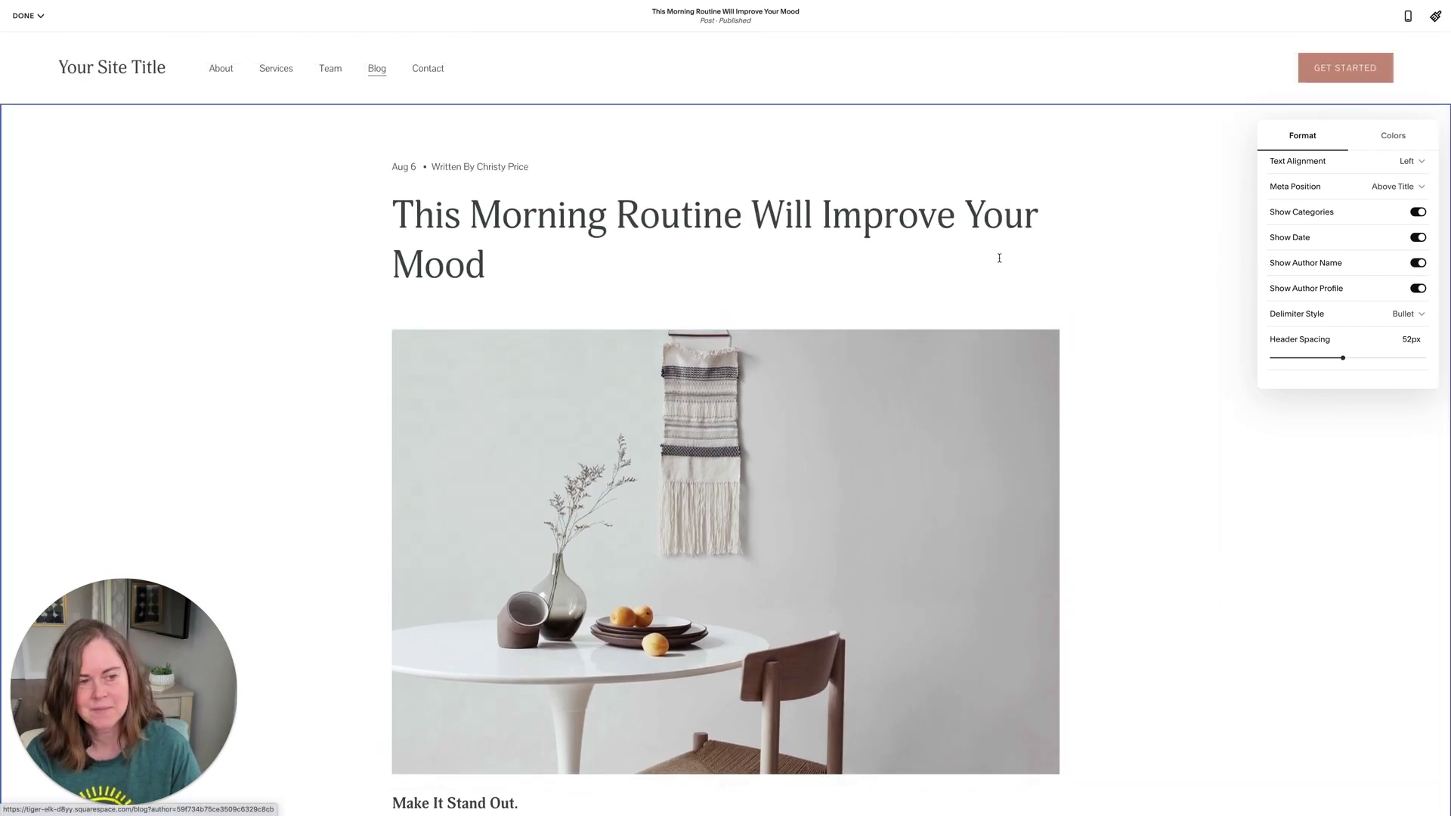
# Step: Turn off Show Author Profile while keeping the author name after the date
pyautogui.scroll(-10, 801, 539)
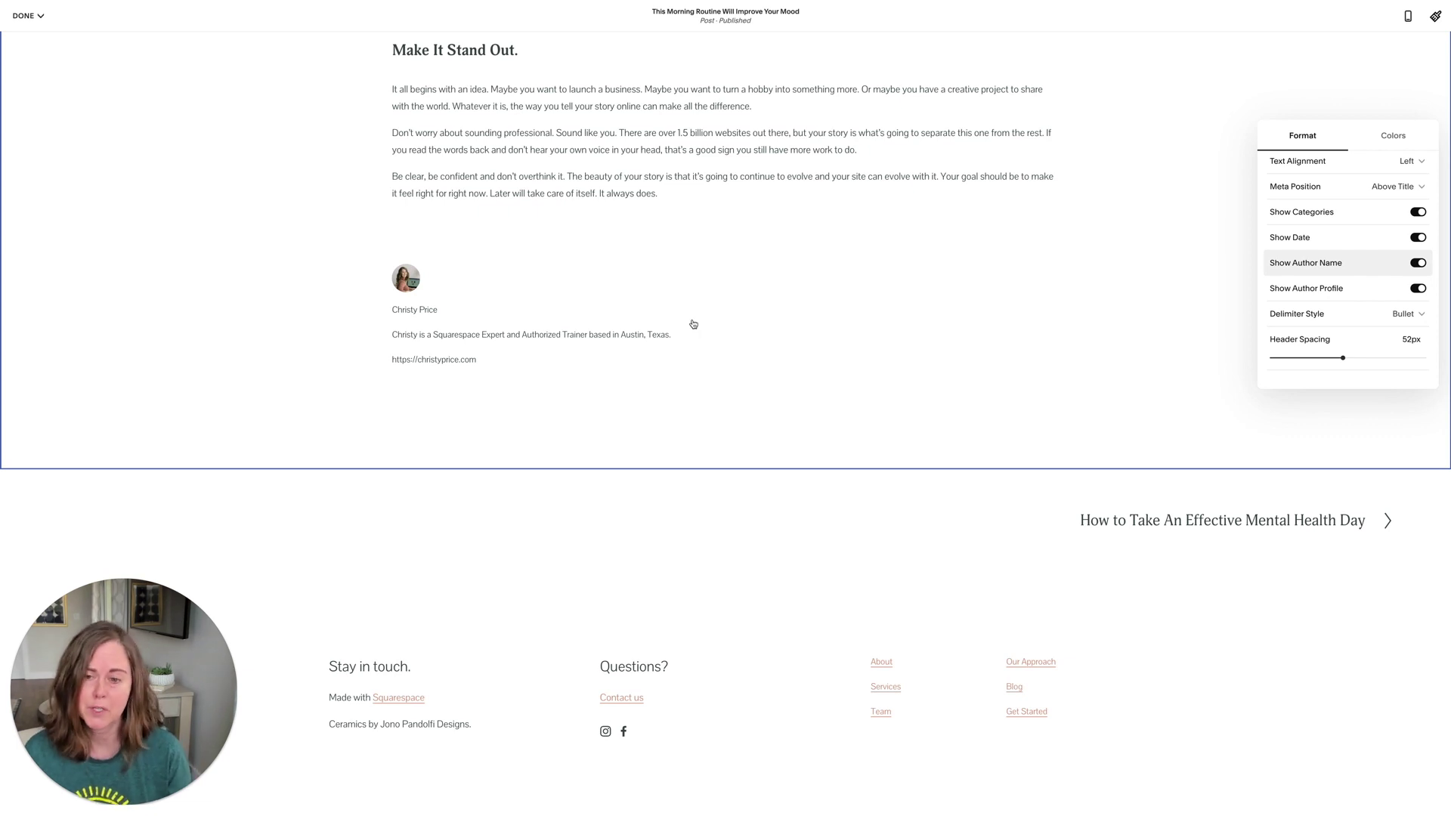
pyautogui.click(1412, 290)
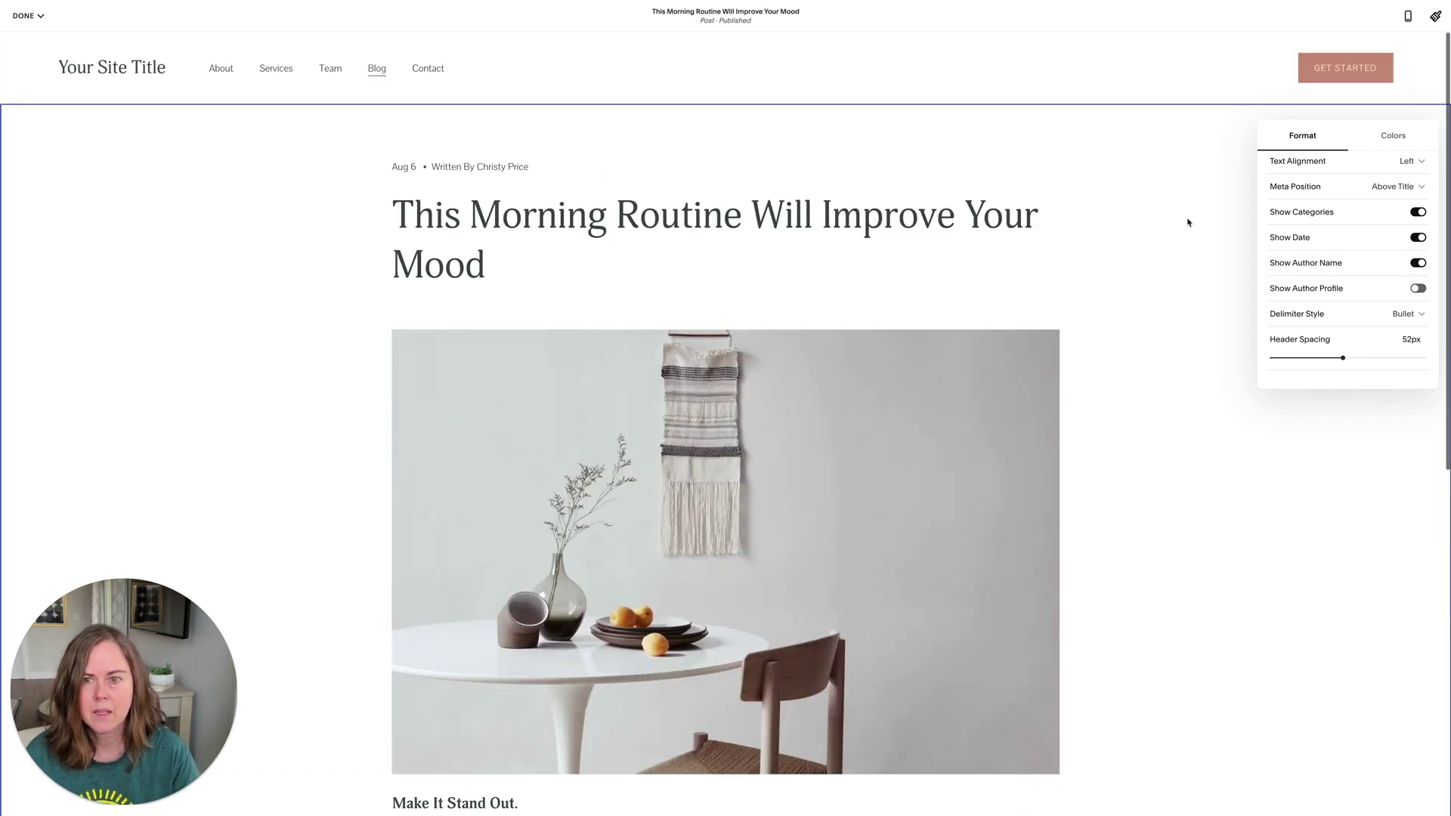
pyautogui.click(1415, 262)
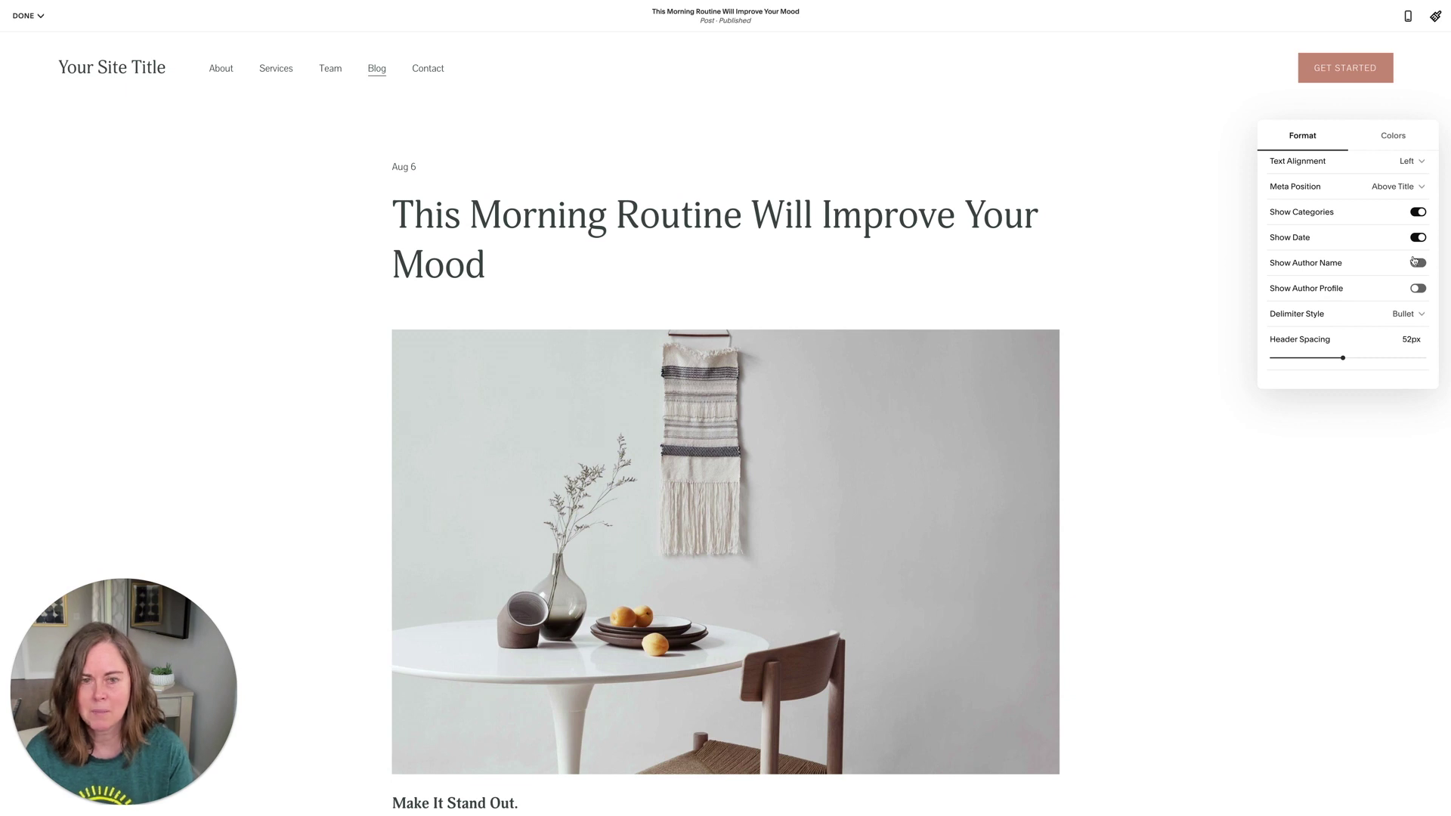
pyautogui.scroll(-8, 436, 163)
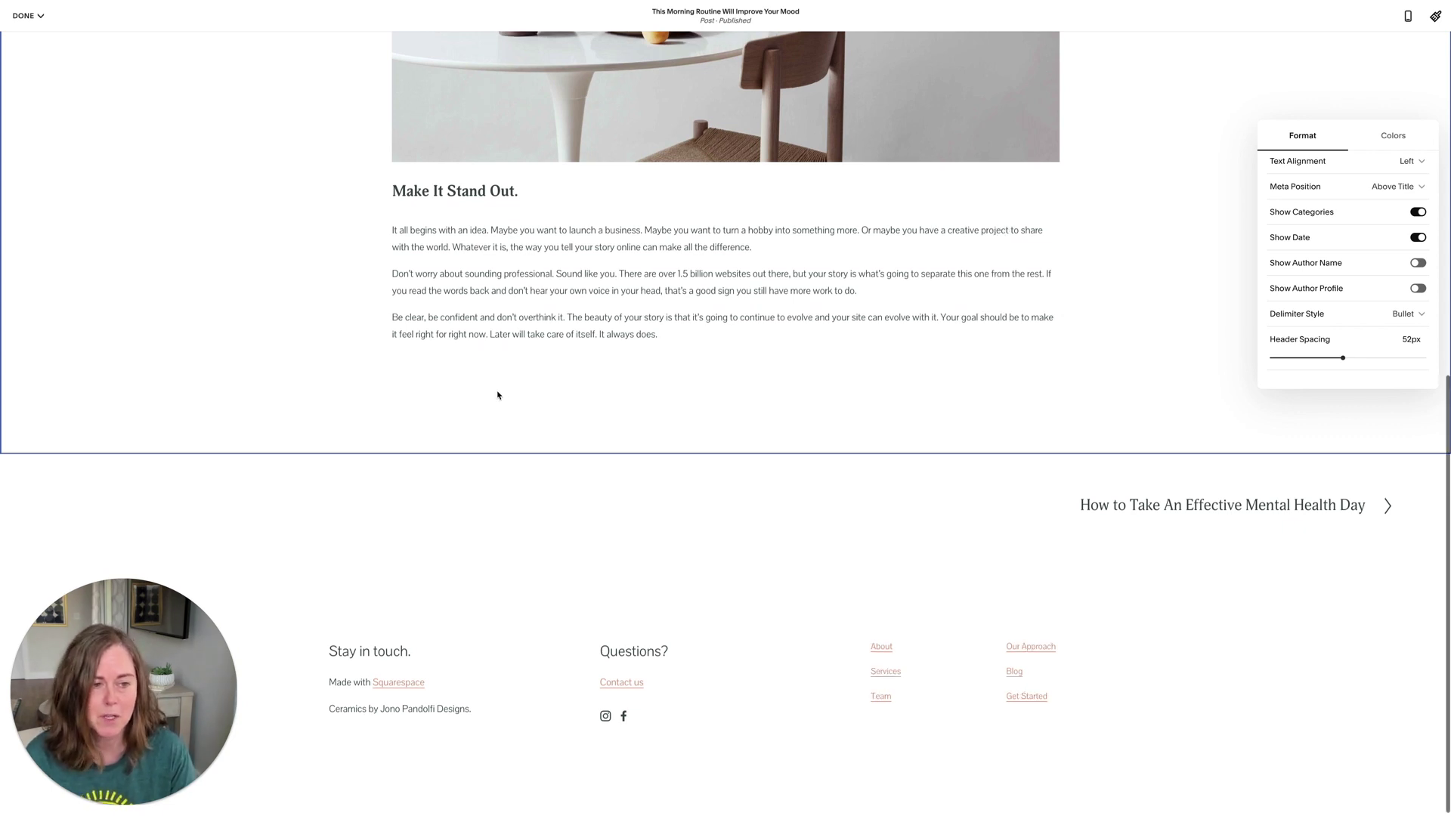
pyautogui.scroll(1, 529, 389)
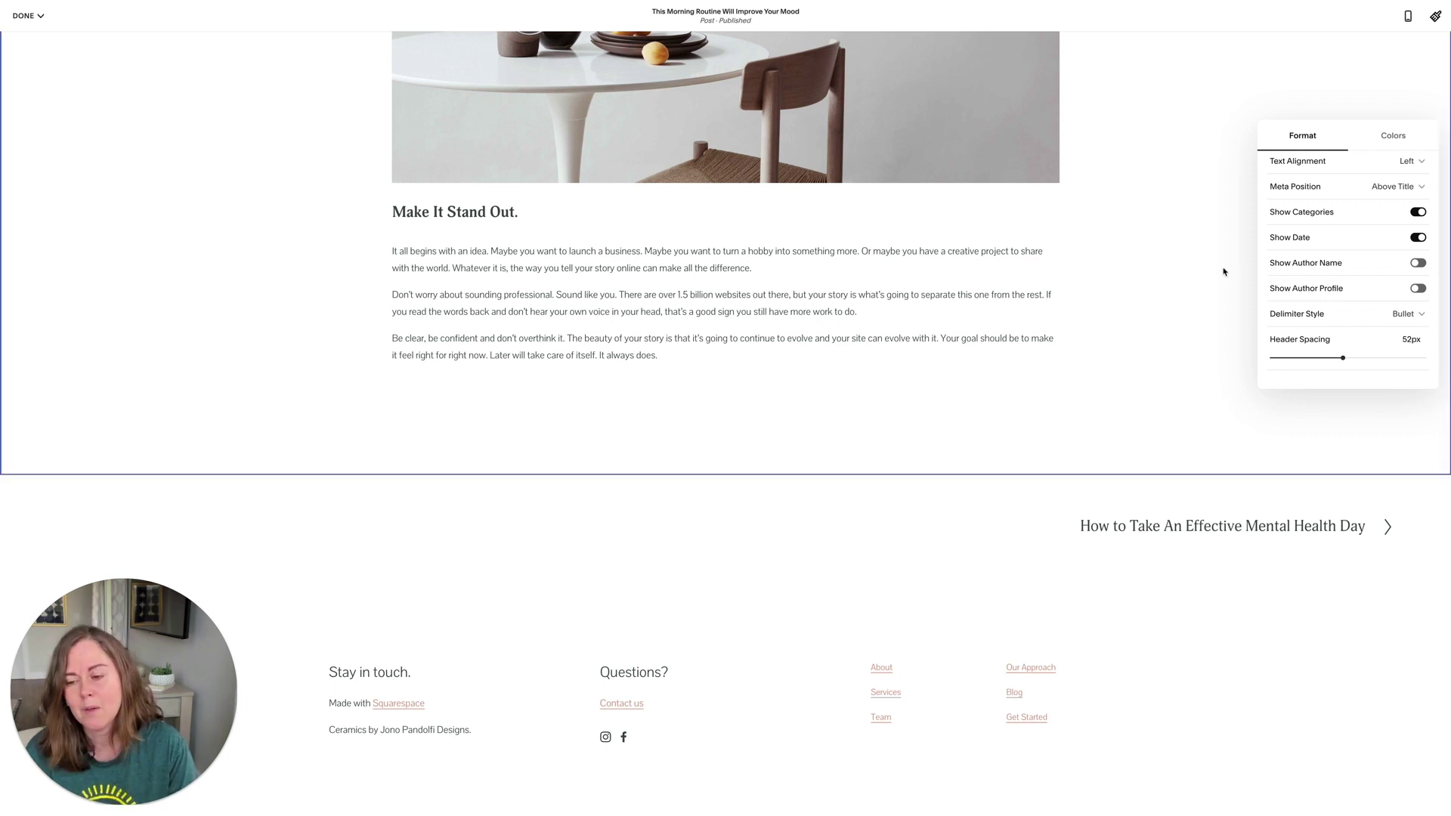
pyautogui.scroll(1, 1311, 269)
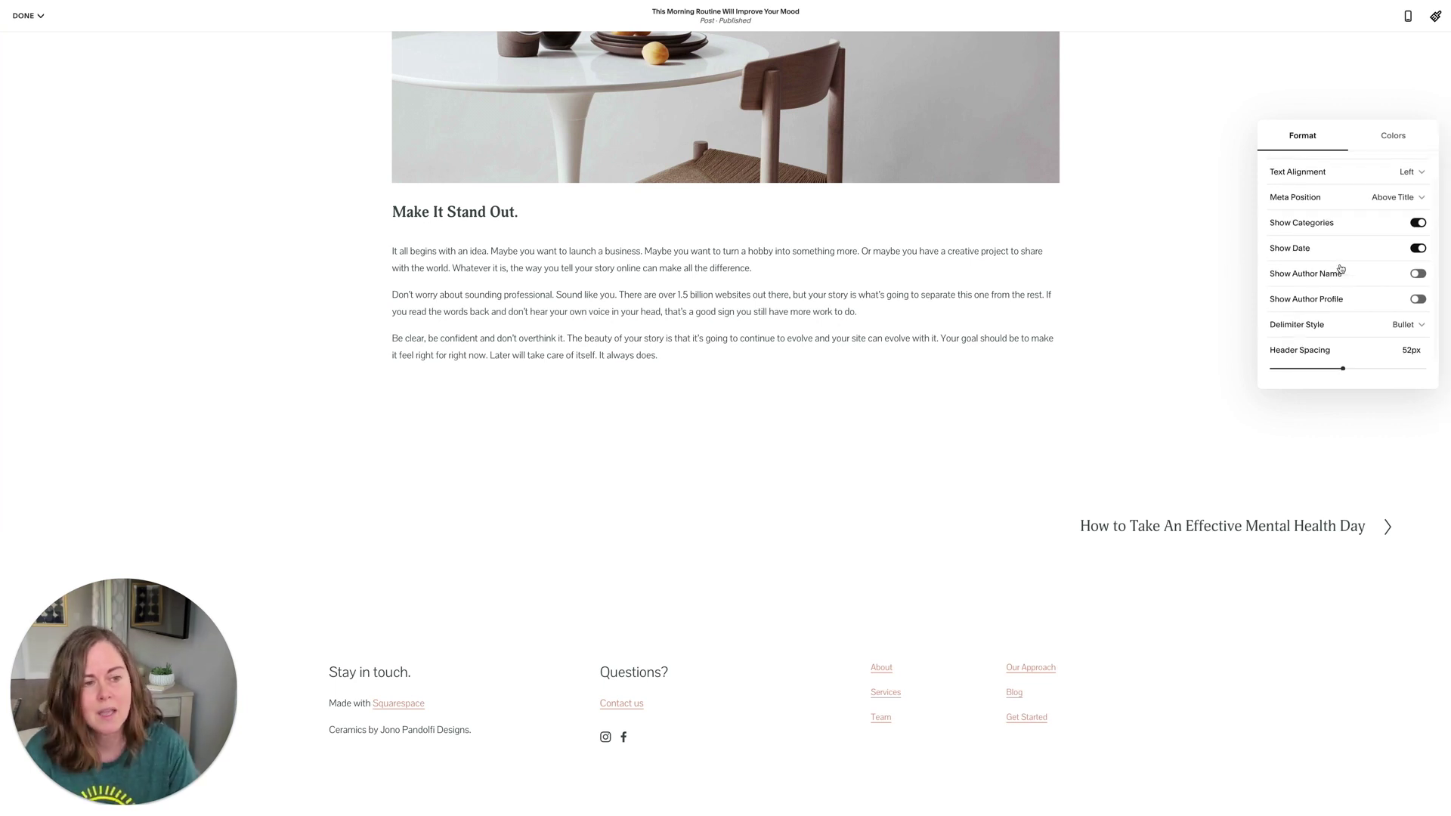
pyautogui.scroll(-1, 1344, 306)
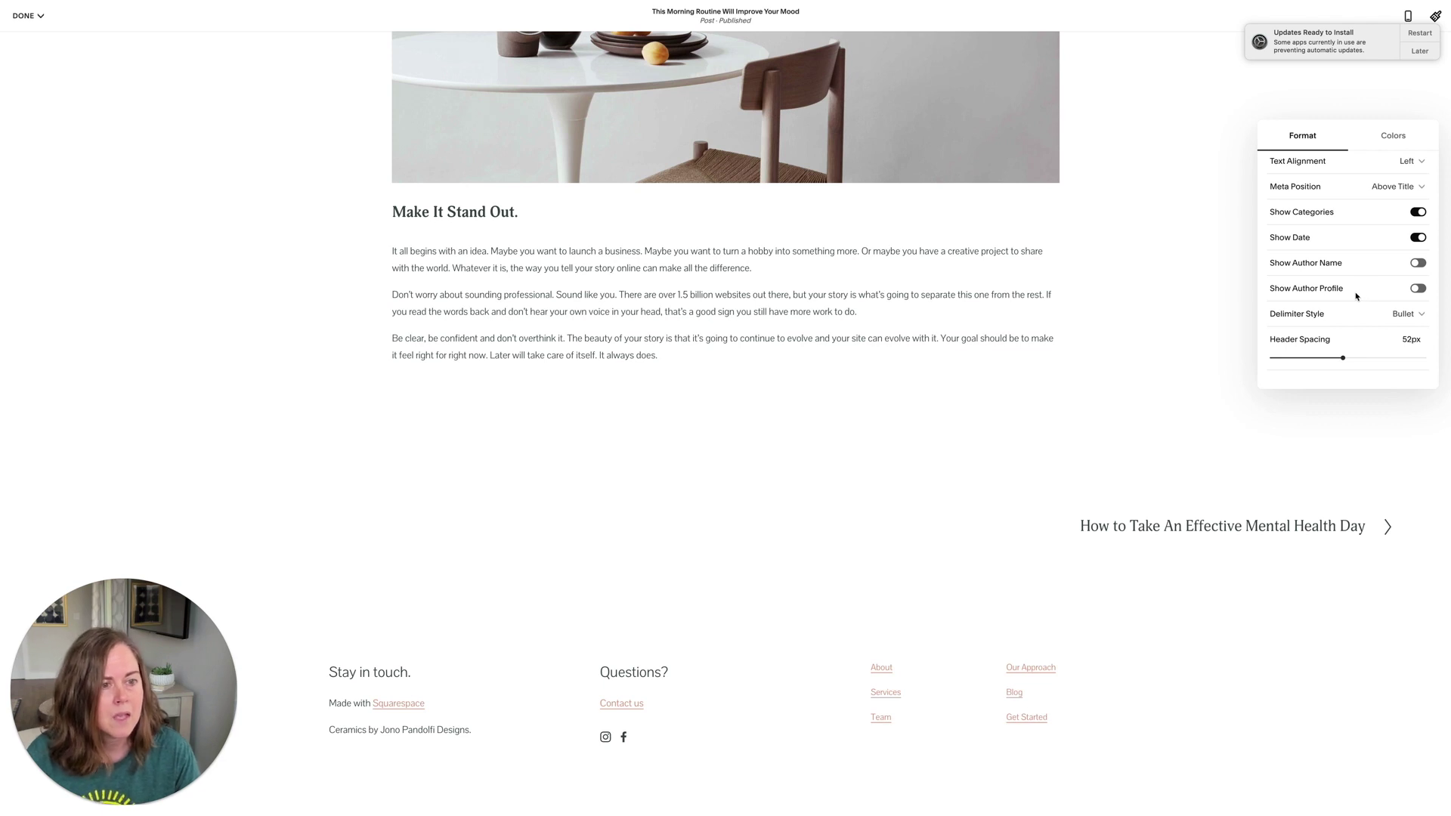
pyautogui.scroll(6, 962, 282)
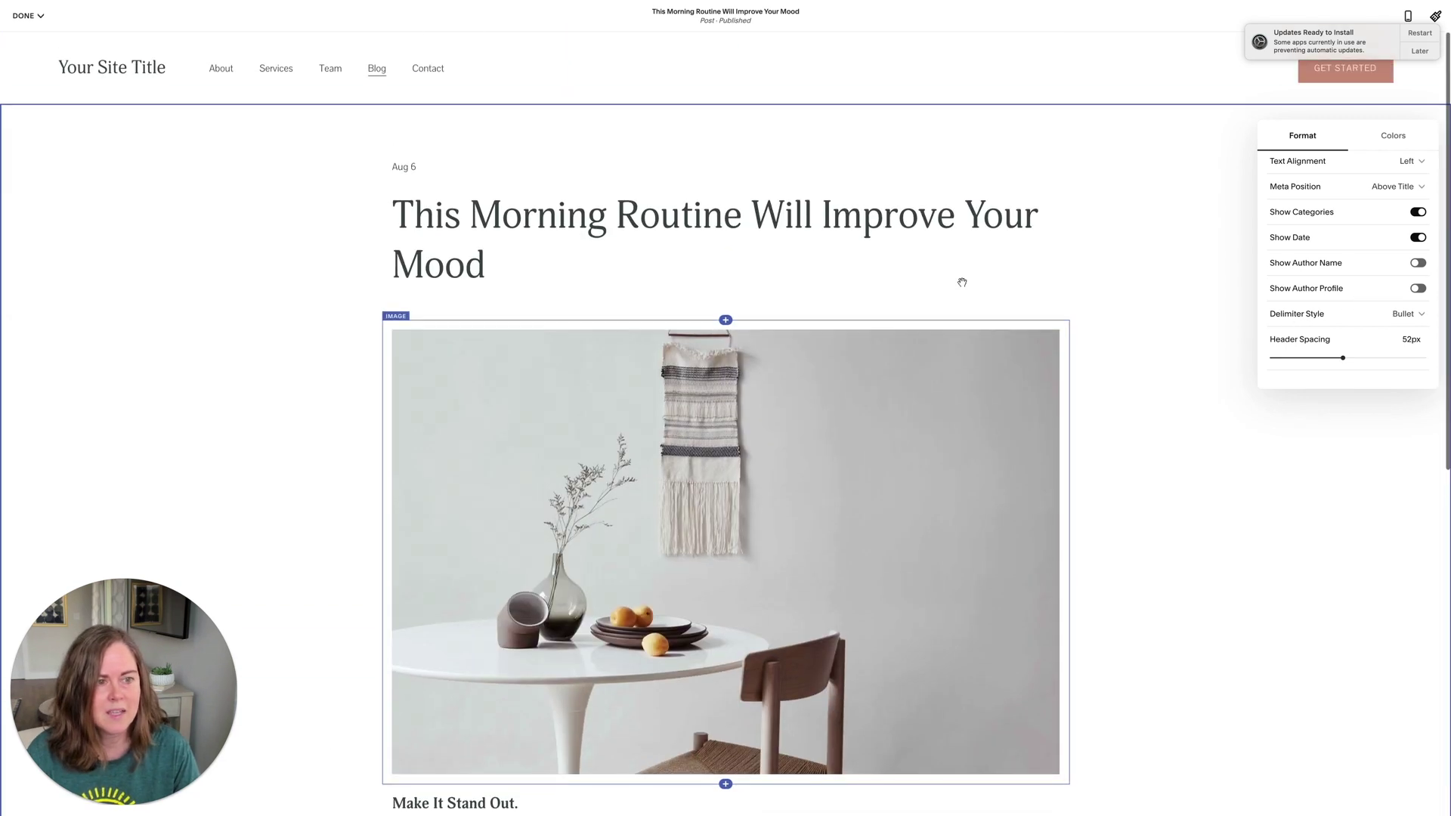
pyautogui.click(1419, 266)
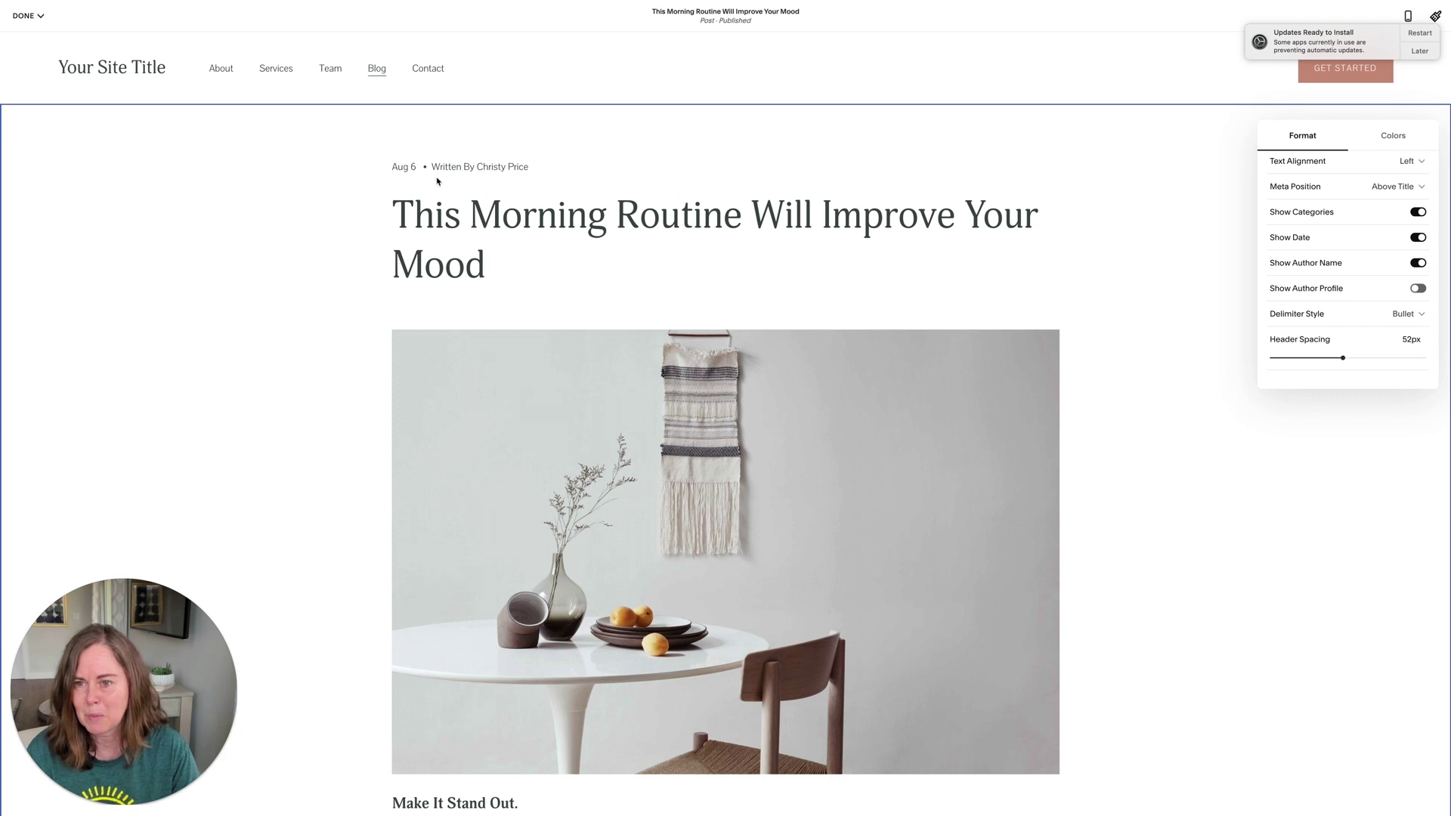
# Step: Compare Pipe, Dash and Space delimiters, then settle on Pipe between date and author
pyautogui.click(1406, 314)
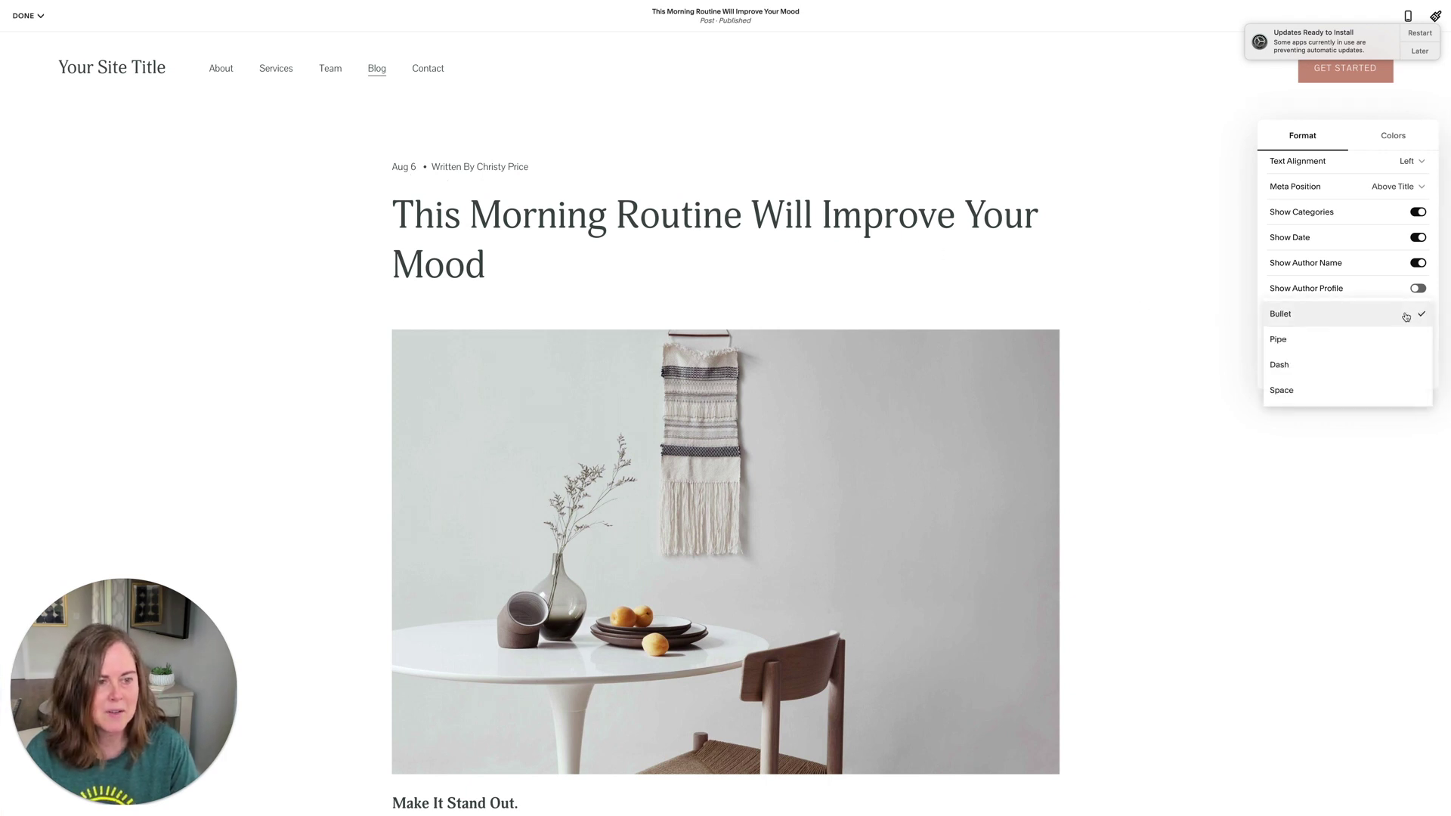
pyautogui.click(1394, 335)
pyautogui.click(1381, 320)
pyautogui.click(1377, 337)
pyautogui.click(1372, 321)
pyautogui.click(1364, 337)
pyautogui.click(1363, 315)
pyautogui.click(1365, 300)
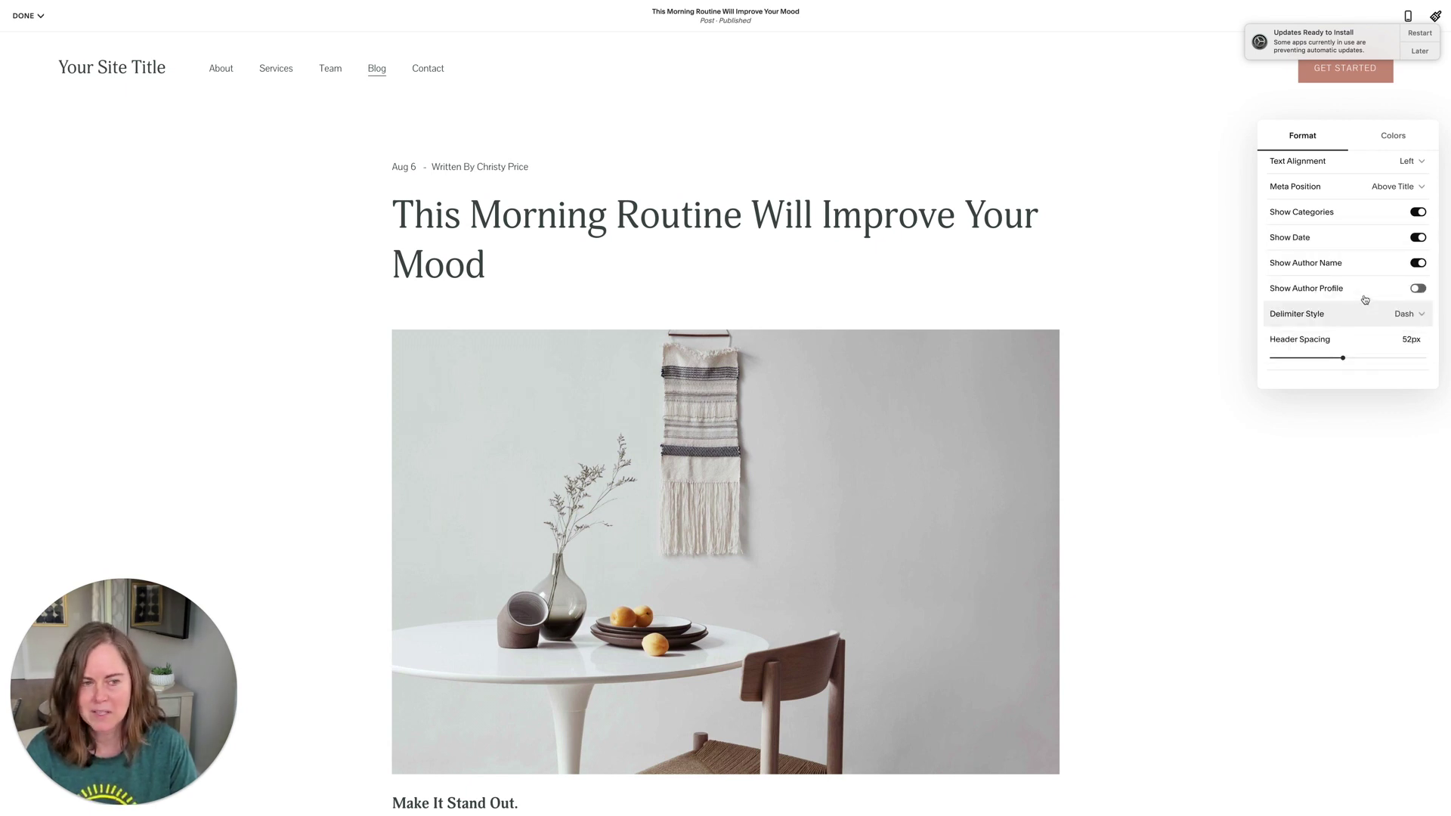
pyautogui.click(1361, 313)
pyautogui.click(1362, 299)
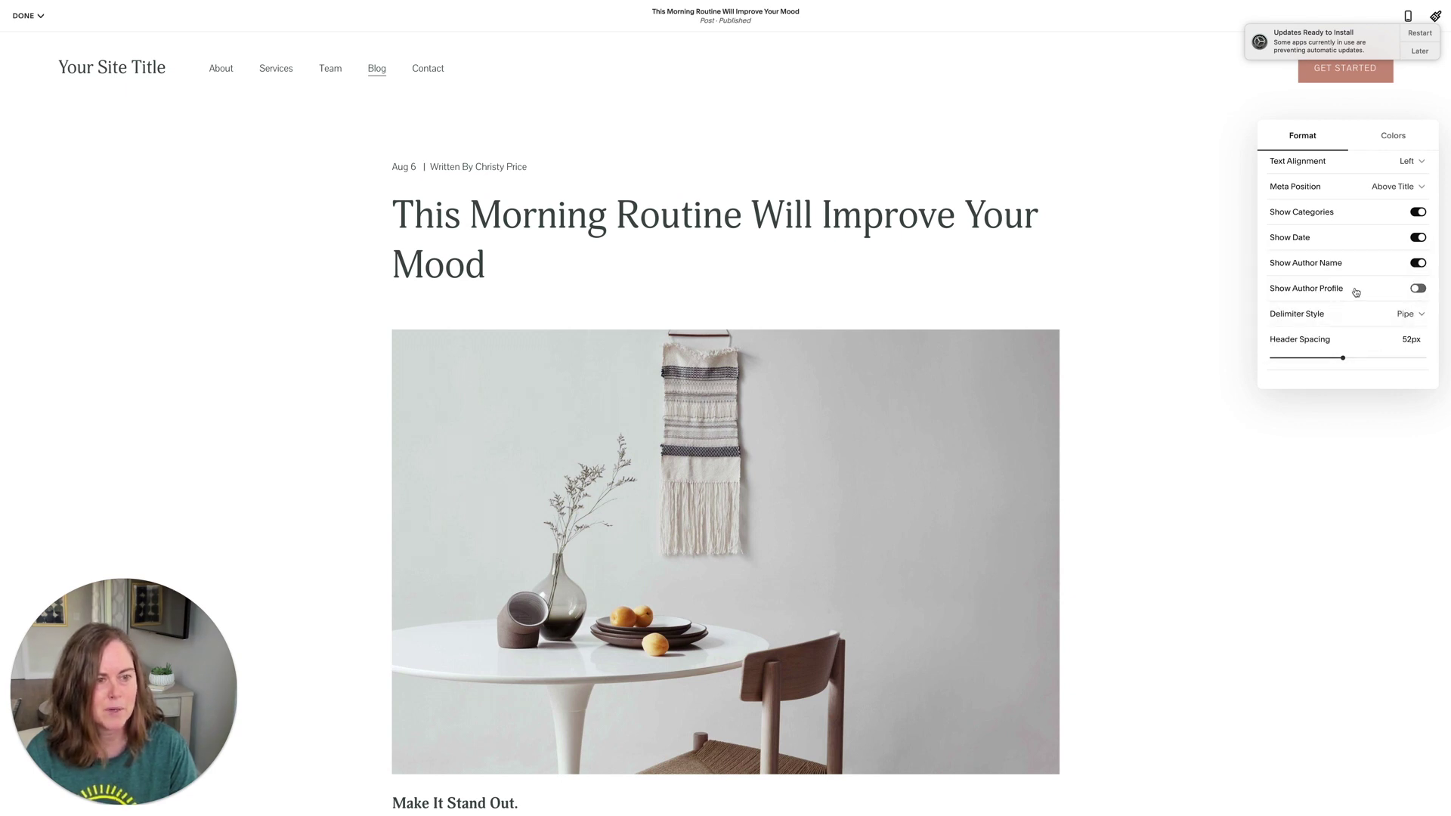
pyautogui.scroll(-1, 955, 306)
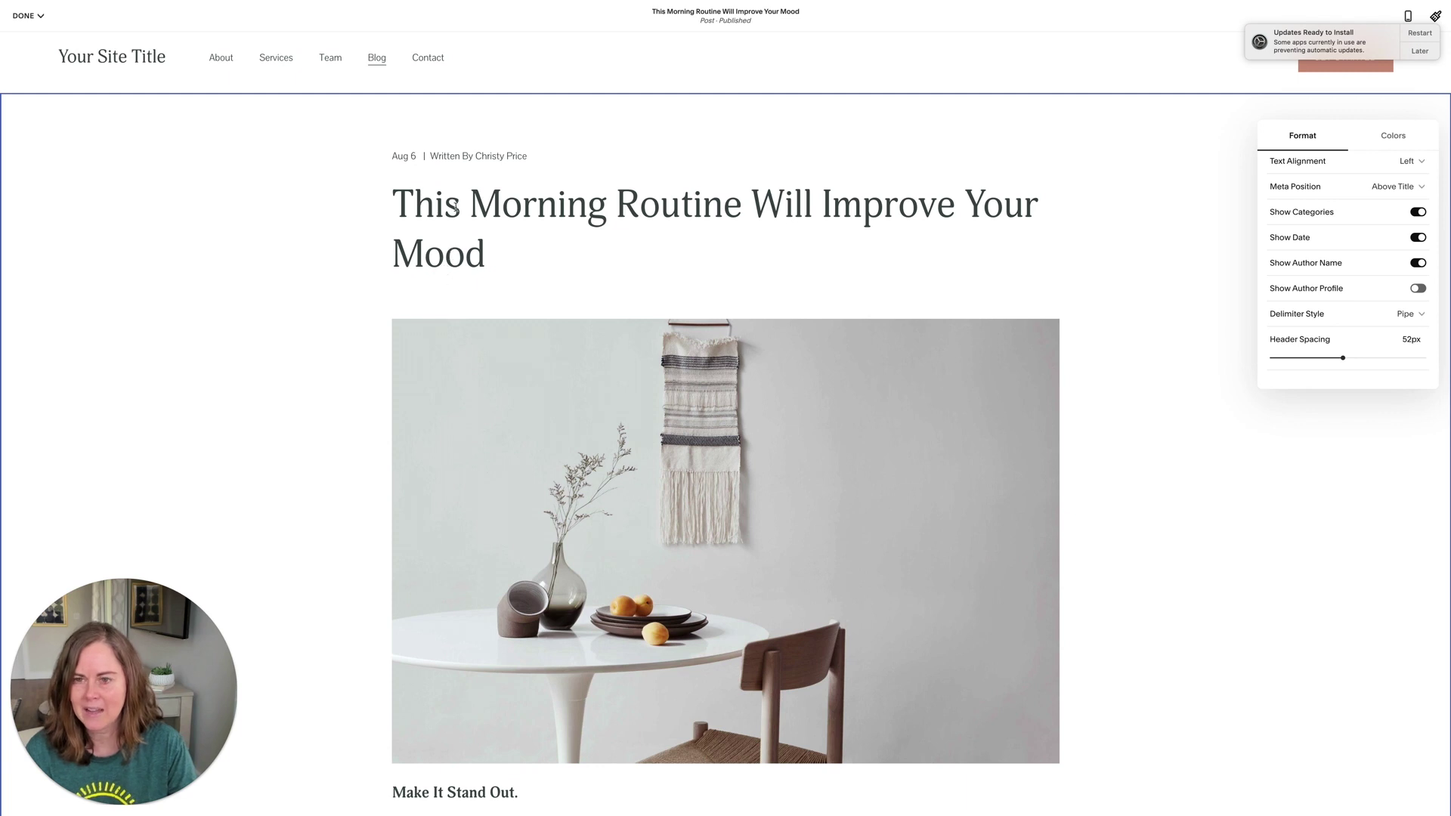
# Step: Reduce Header Spacing to 10px and bring up the section's color theme choices
pyautogui.moveTo(1342, 358); pyautogui.dragTo(1224, 368)
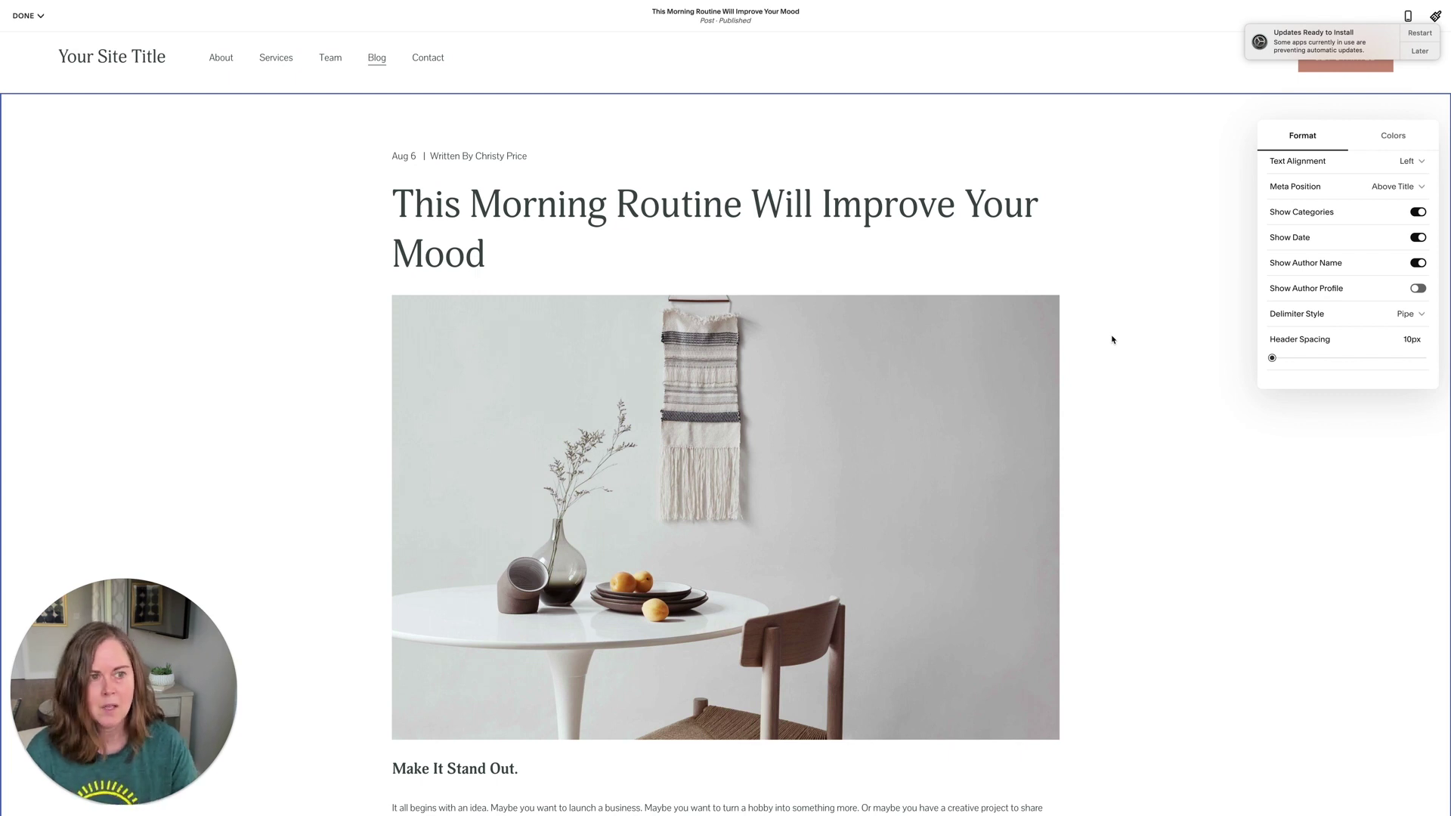
pyautogui.click(1396, 136)
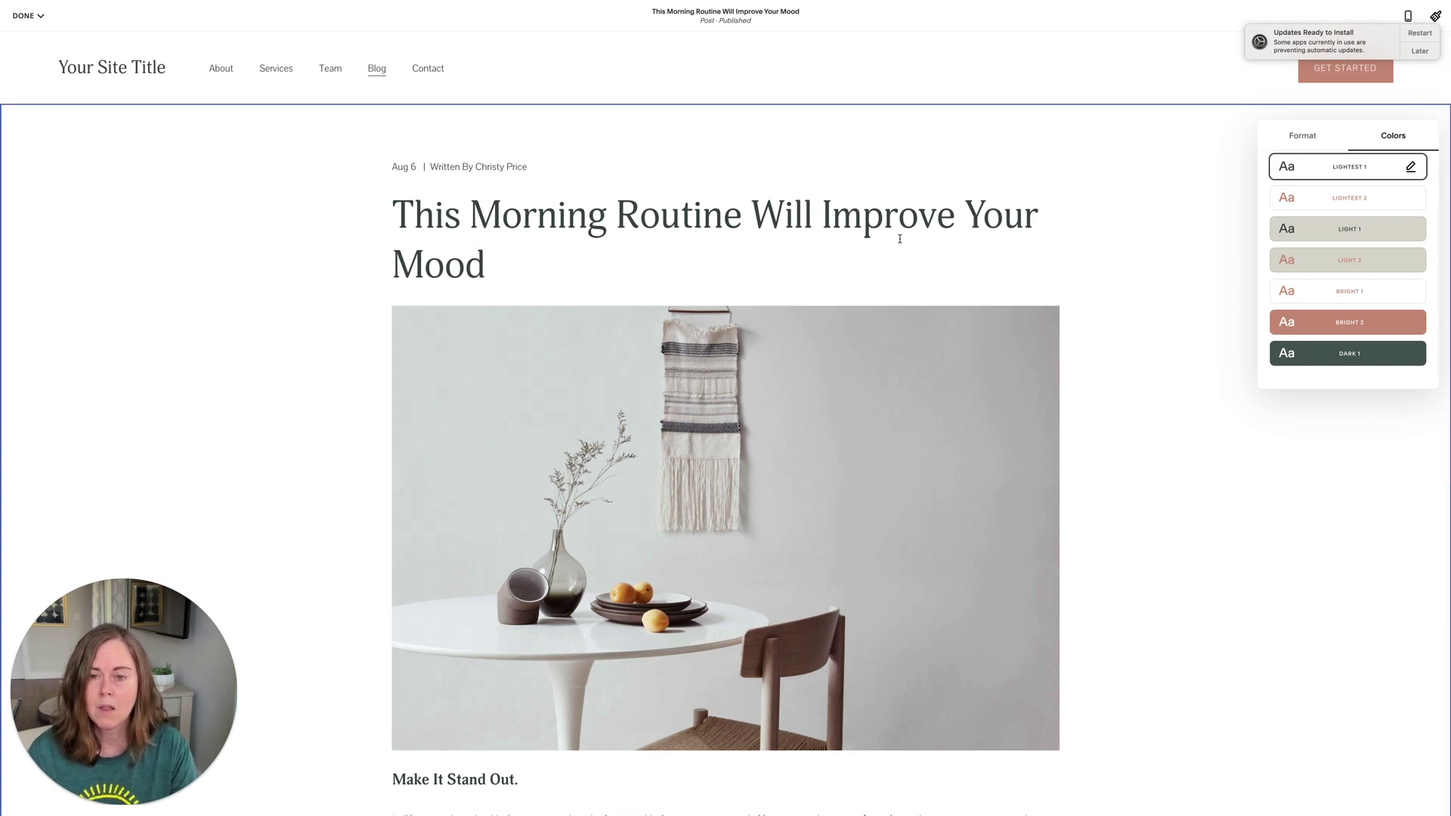
pyautogui.click(1367, 242)
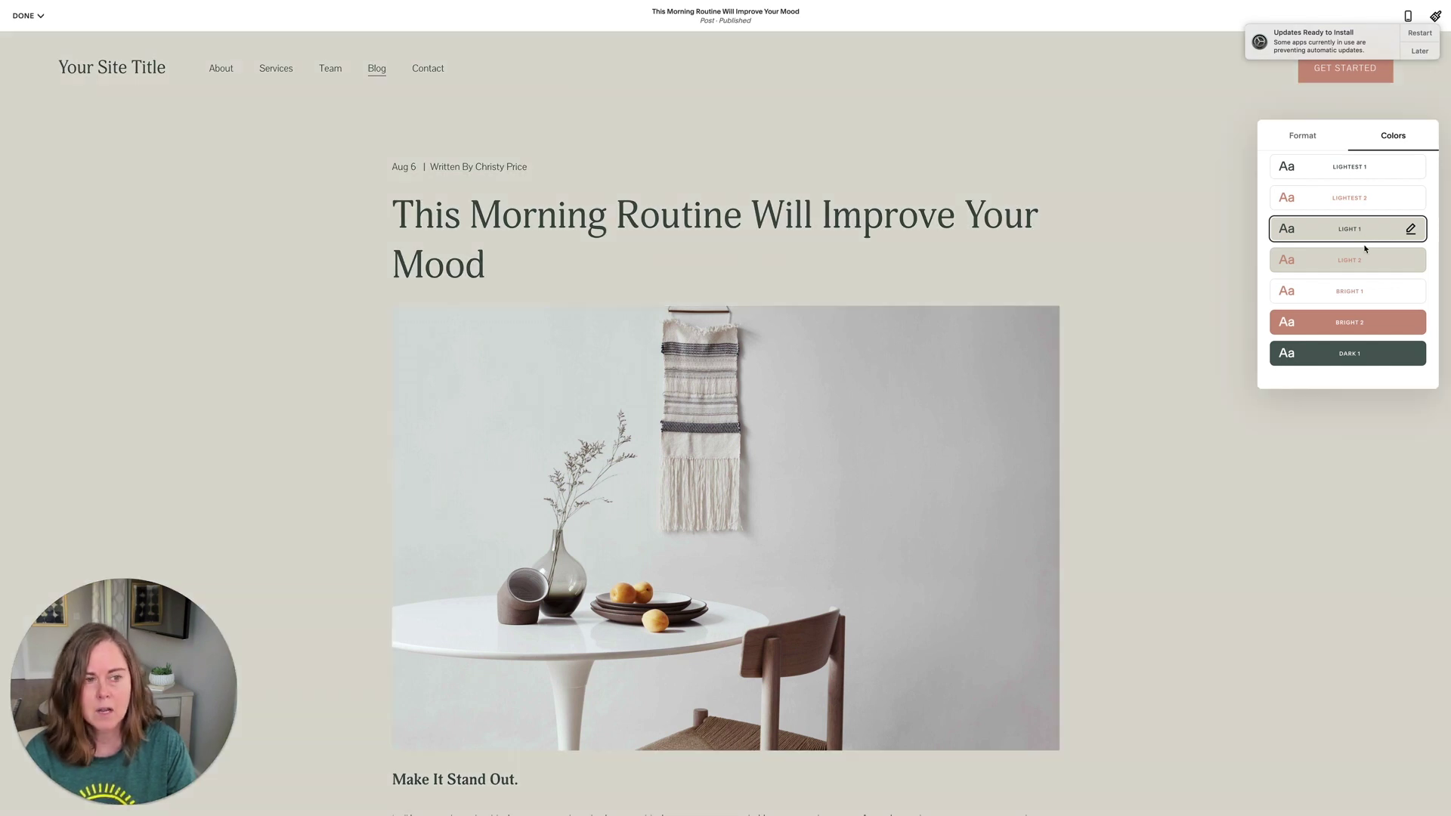
pyautogui.click(1365, 317)
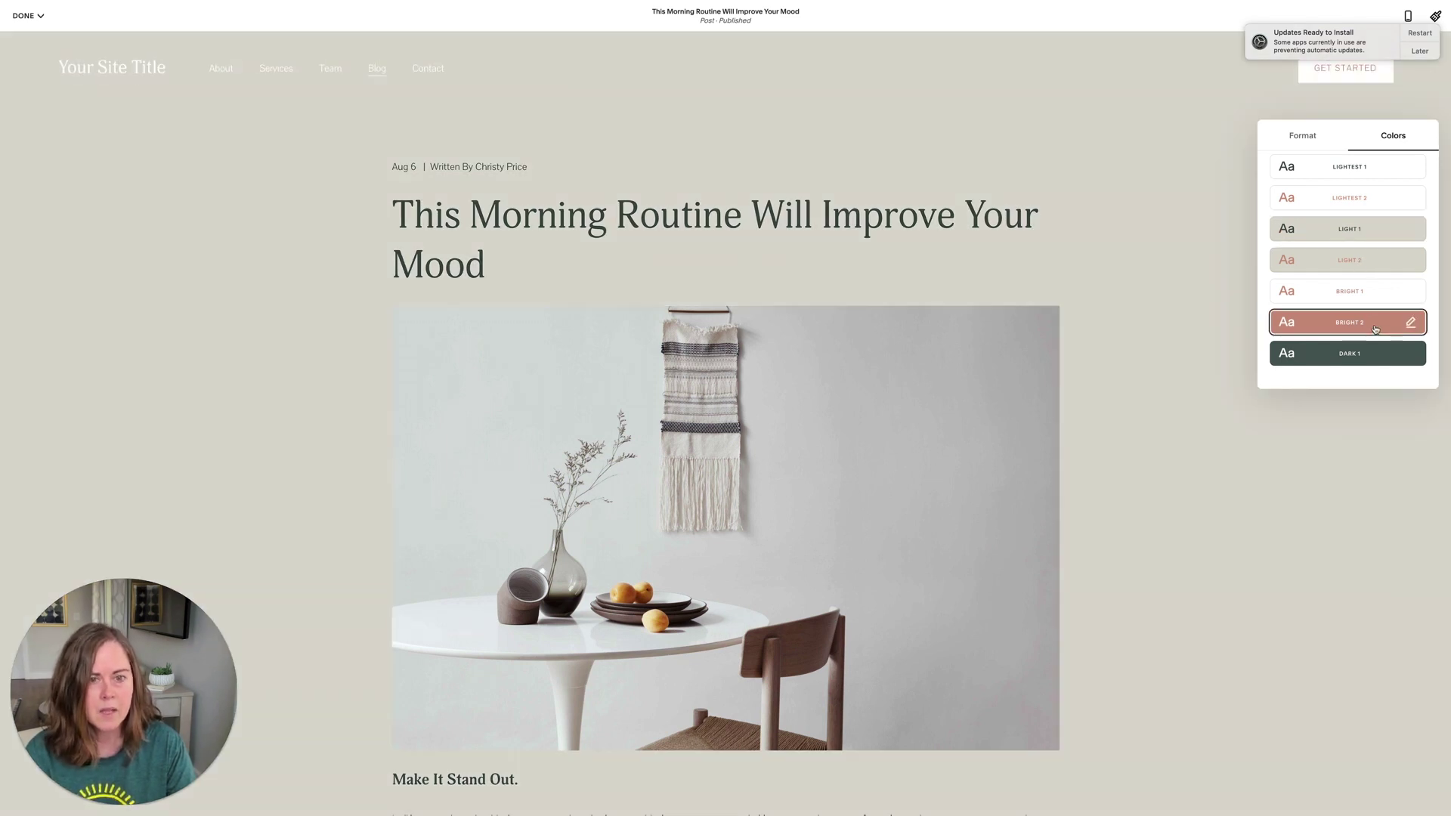
pyautogui.click(1377, 173)
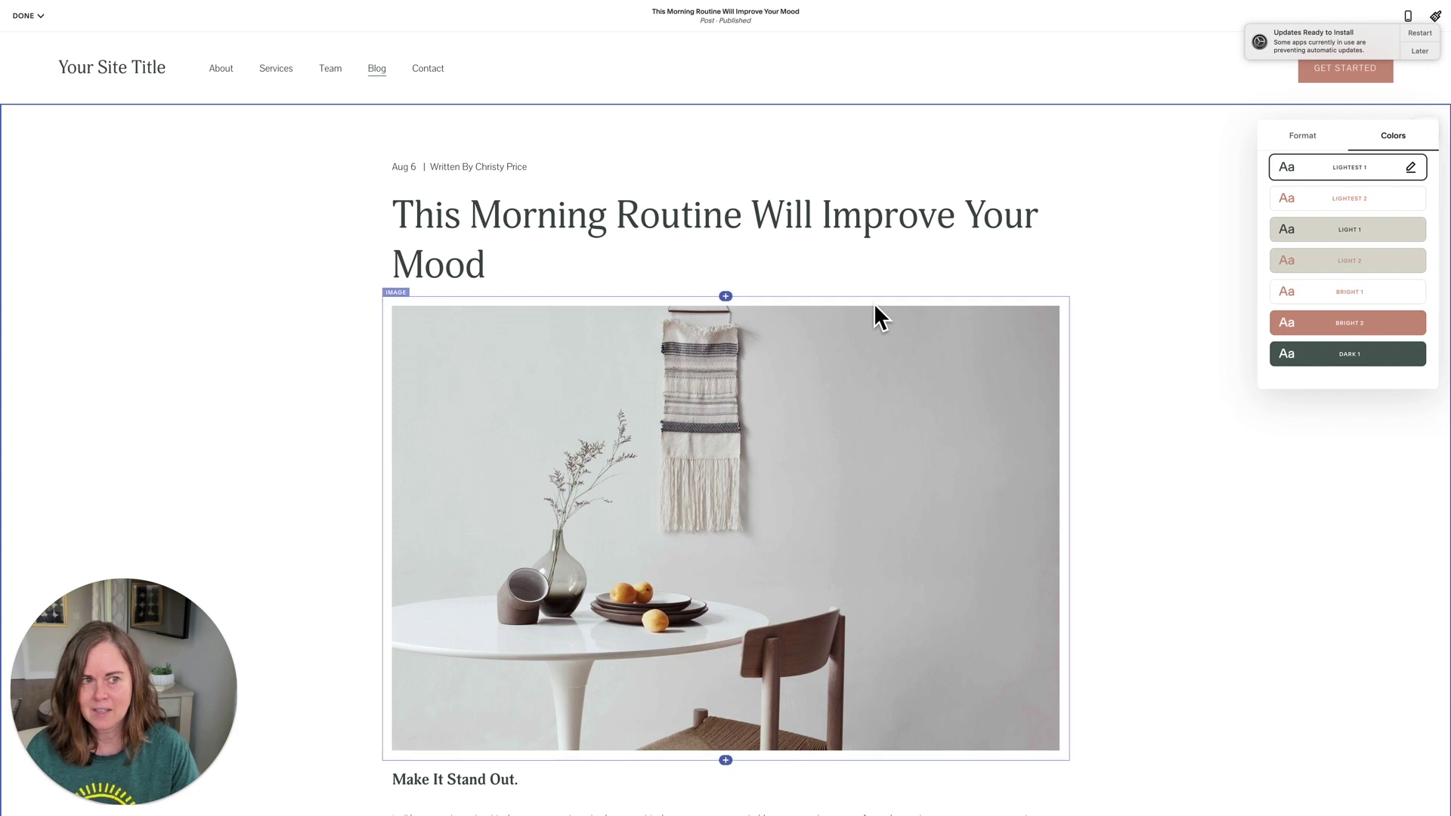
# Step: Reveal the DONE menu's Save and Discard Changes options for the post edits
pyautogui.click(12, 15)
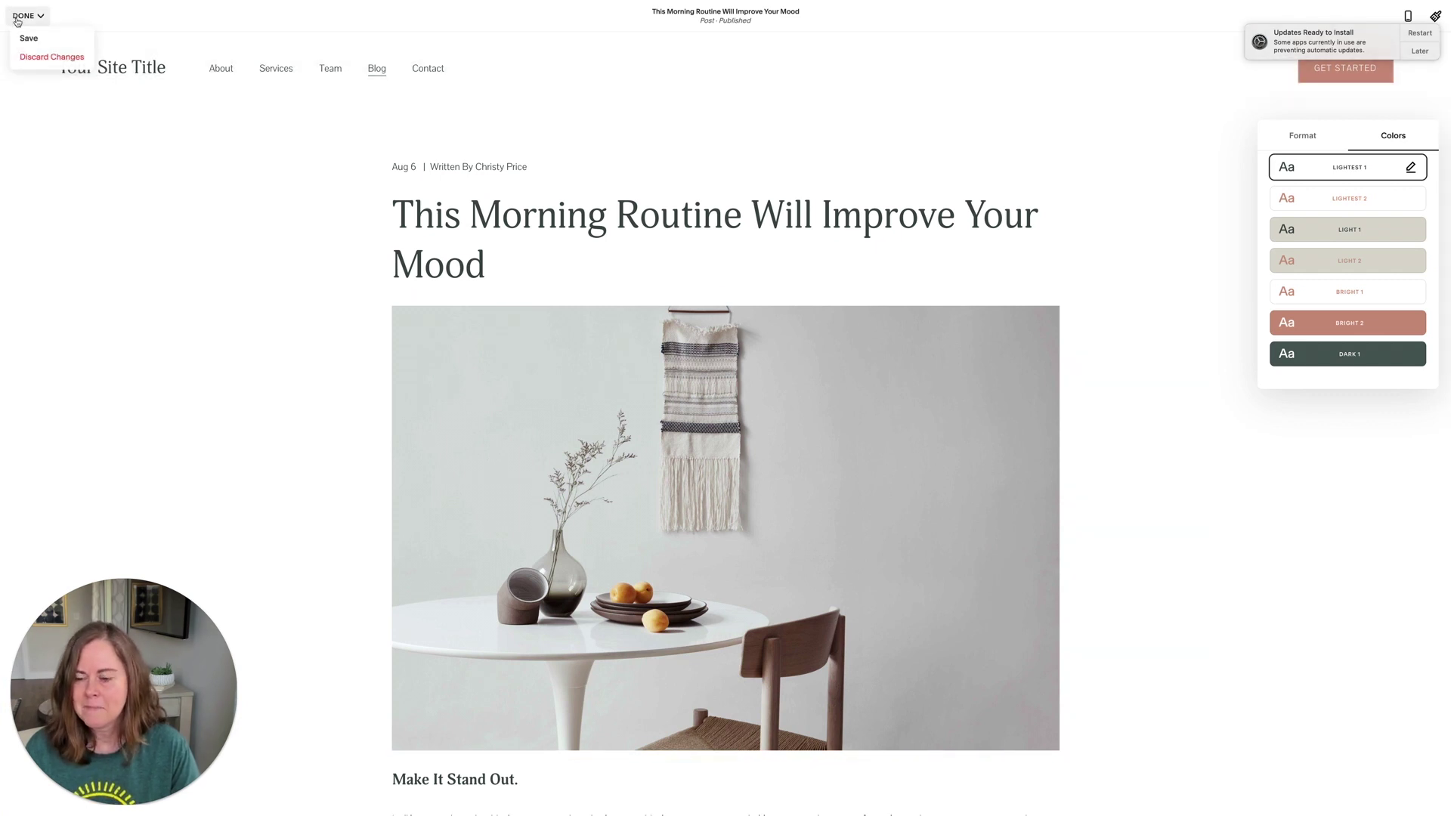